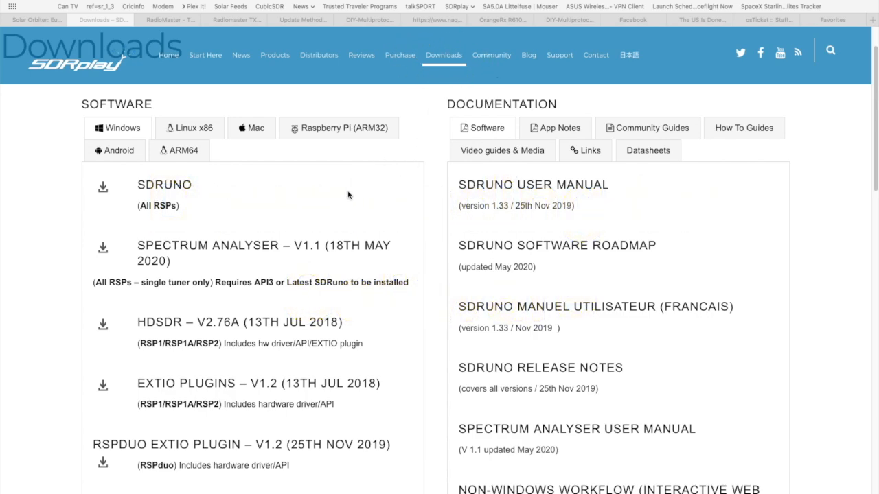
Show the Mac software downloads on the SDRplay page and look through the available API drivers and CubicSDR versions.
{"action": "left_click", "coordinate": [251, 133]}
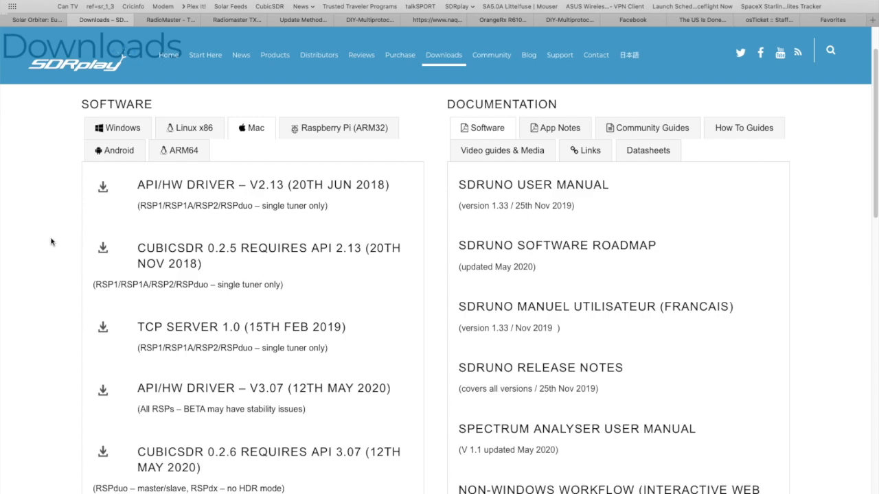
{"action": "scroll", "coordinate": [52, 242], "scroll_direction": "down", "scroll_amount": 5}
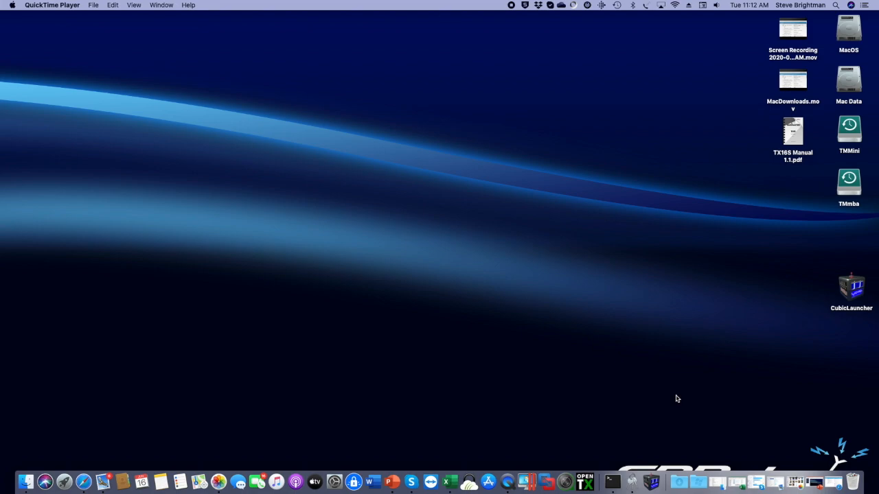
Open CubicSDR, select the local SDRplay RSPdx, review its sample rate and antenna options, and start the device.
{"action": "left_click", "coordinate": [649, 484]}
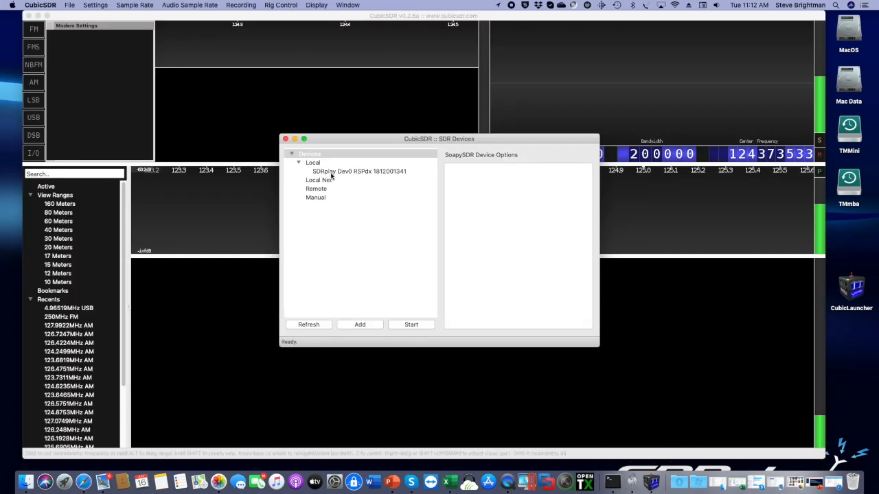
{"action": "left_click", "coordinate": [331, 172]}
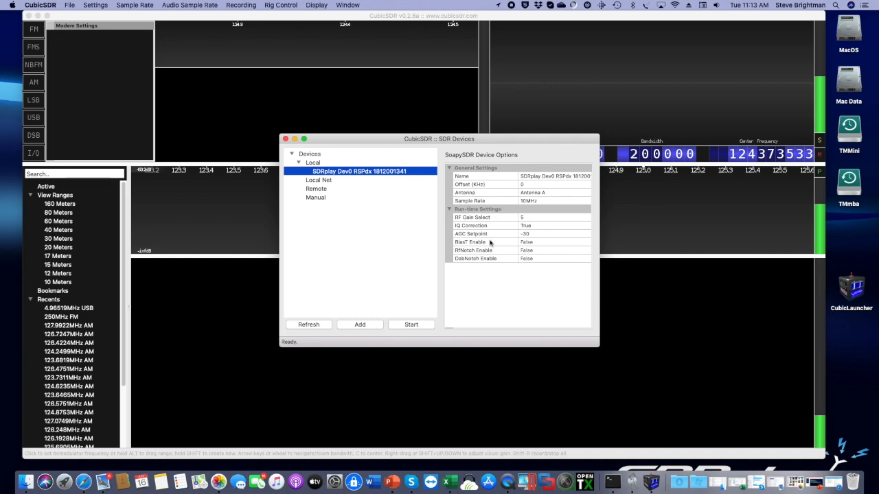
{"action": "left_click", "coordinate": [533, 201]}
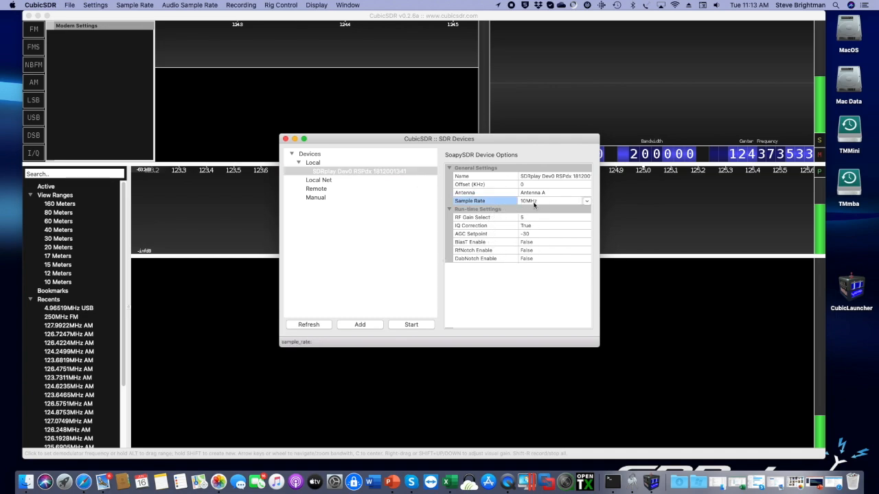
{"action": "left_click", "coordinate": [587, 202]}
{"action": "left_click", "coordinate": [587, 201]}
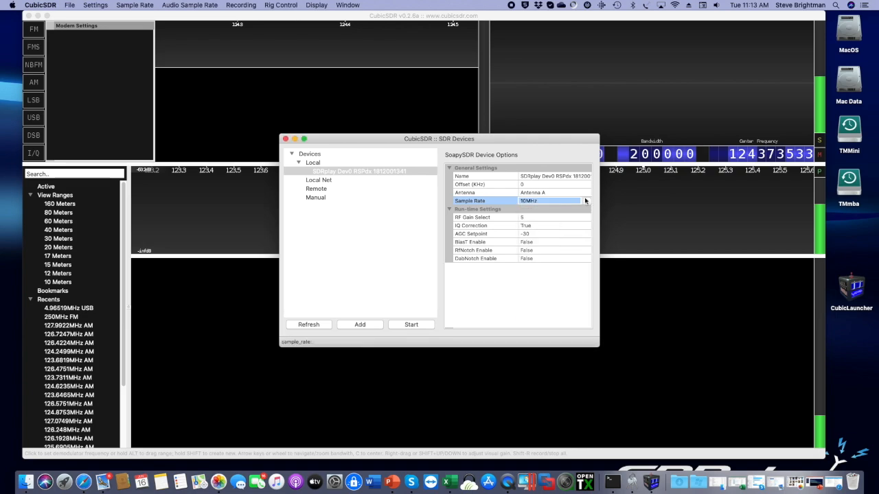
{"action": "left_click", "coordinate": [576, 195]}
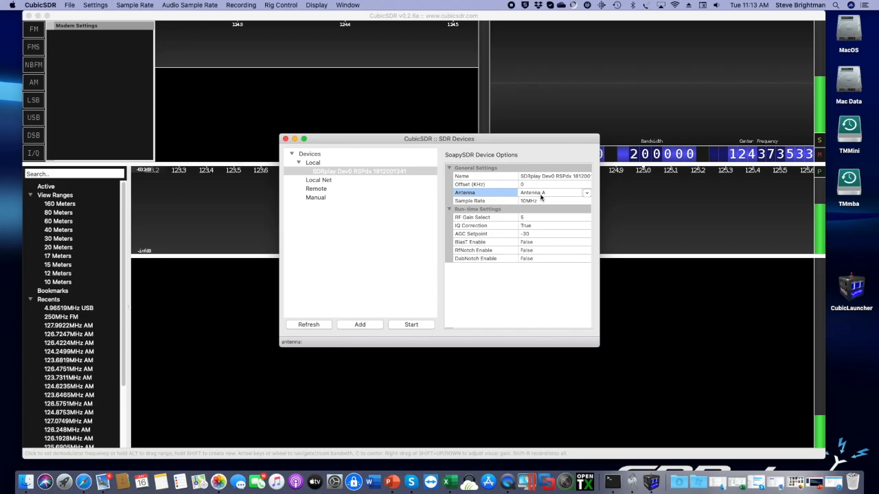
{"action": "left_click", "coordinate": [409, 327]}
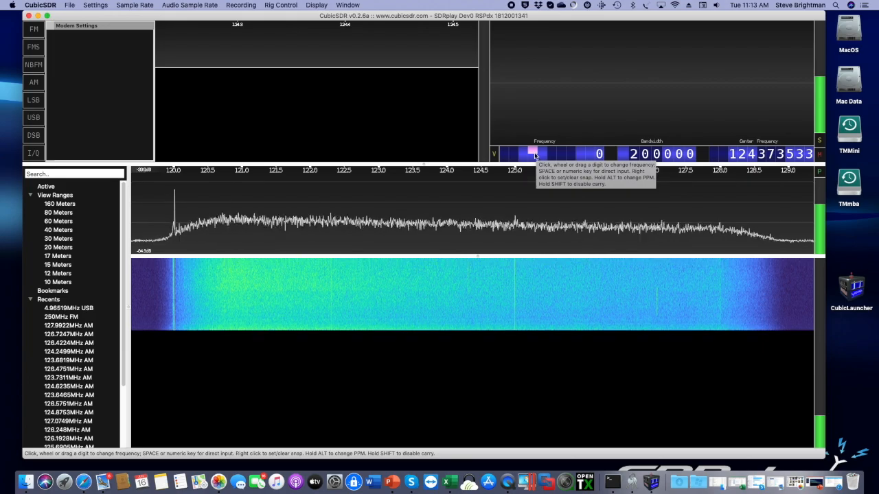
Set the center frequency to 100 MHz.
{"action": "key", "text": "space"}
{"action": "type", "text": "100MHz"}
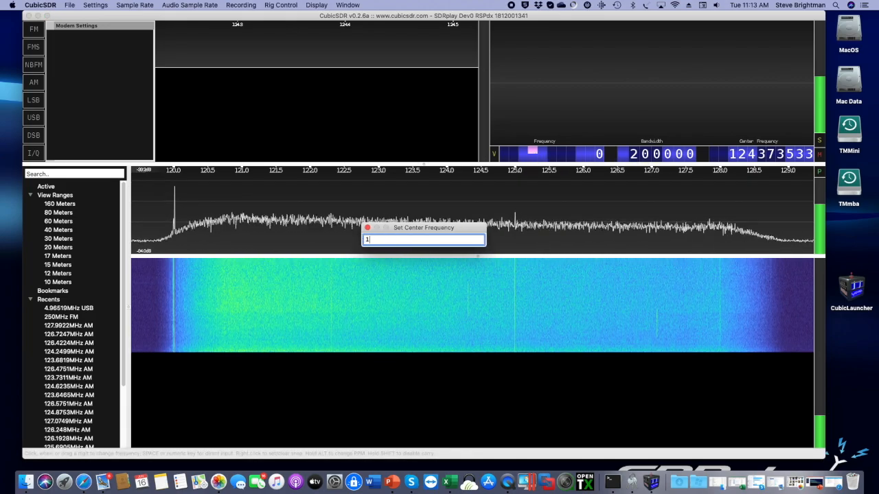
{"action": "key", "text": "Return"}
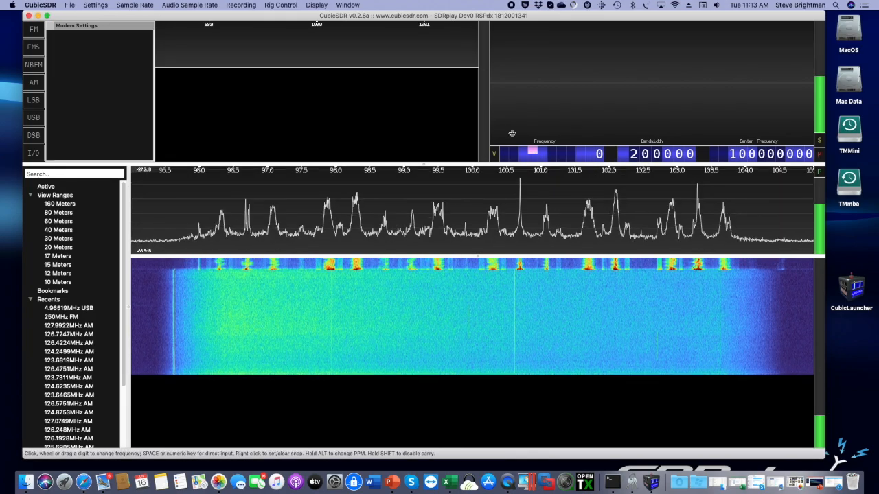
Tune a stereo FM (FMS) demodulator to the station at about 99.5 MHz and lower the spectrum averaging speed slightly.
{"action": "left_click", "coordinate": [33, 47]}
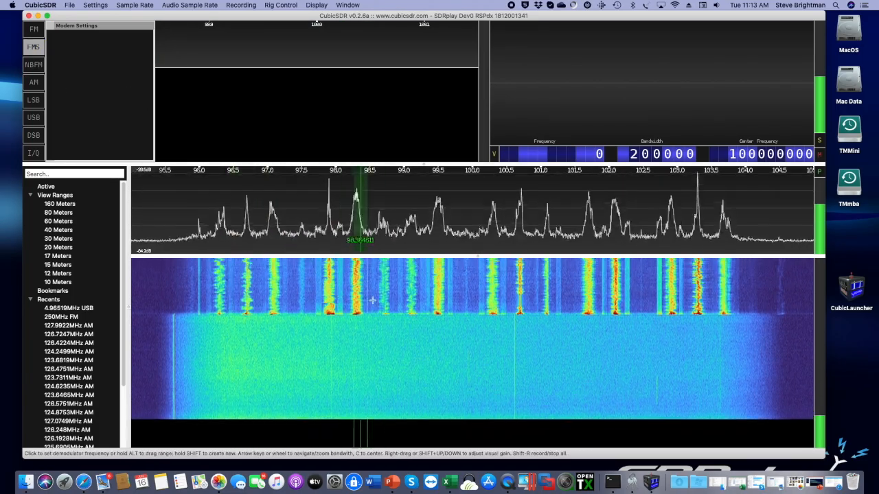
{"action": "left_click", "coordinate": [439, 305]}
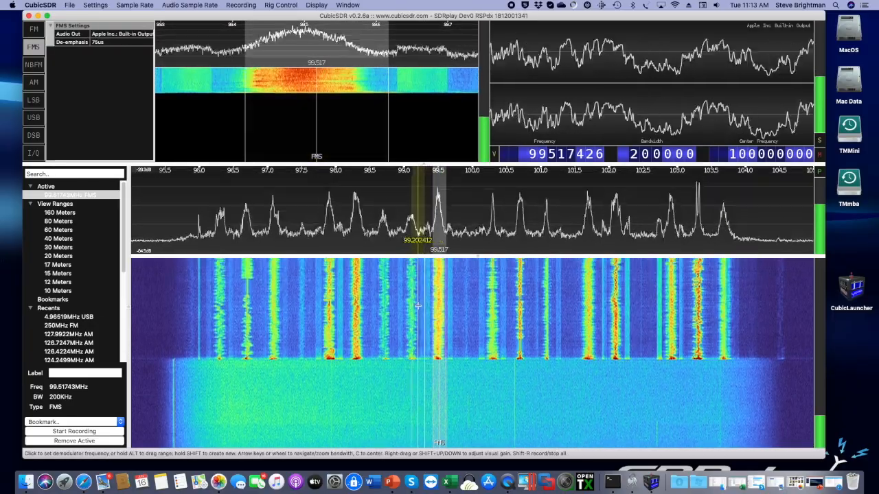
{"action": "left_click_drag", "start_coordinate": [319, 129], "coordinate": [309, 131]}
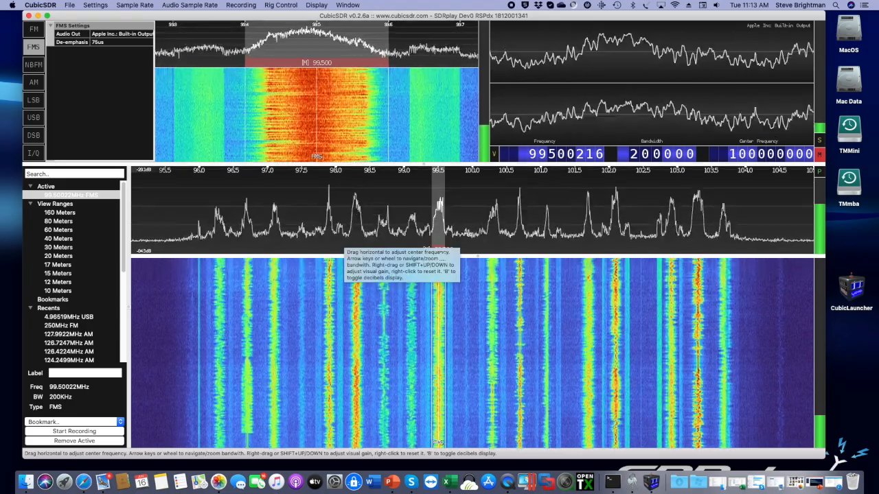
{"action": "left_click_drag", "start_coordinate": [820, 214], "coordinate": [821, 223]}
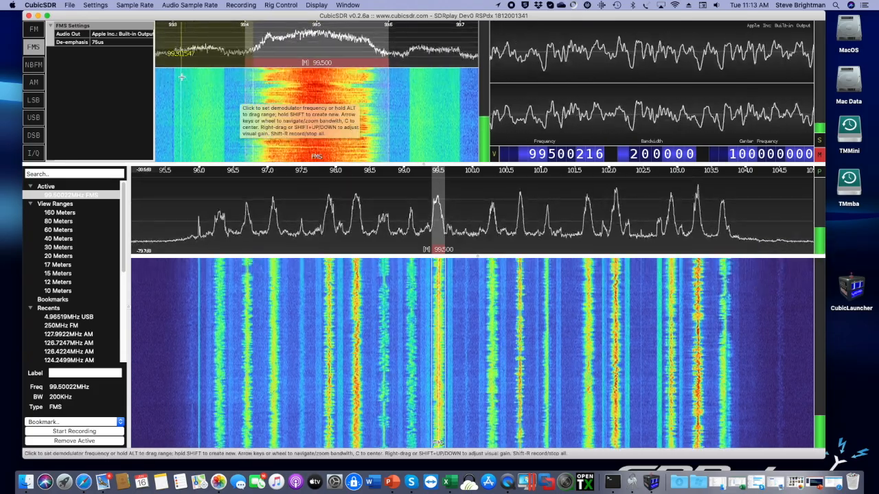
Switch the receiver's antenna input to Antenna C.
{"action": "left_click", "coordinate": [96, 5]}
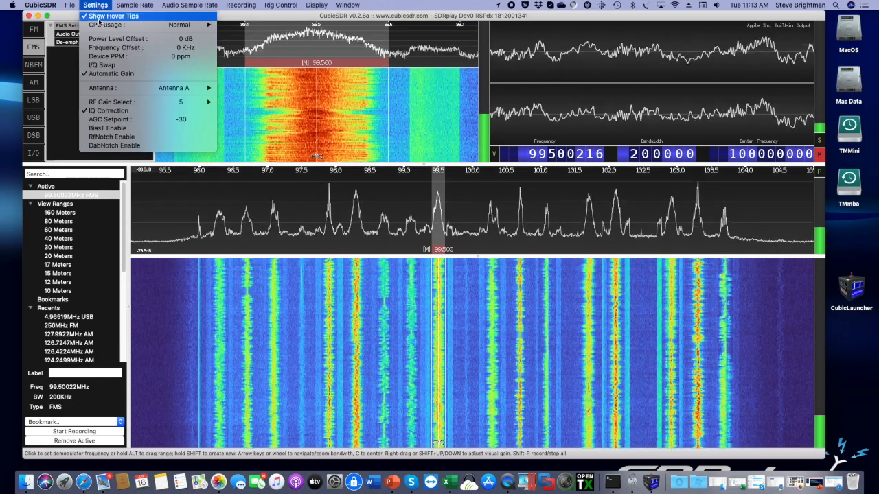
{"action": "mouse_move", "coordinate": [114, 88]}
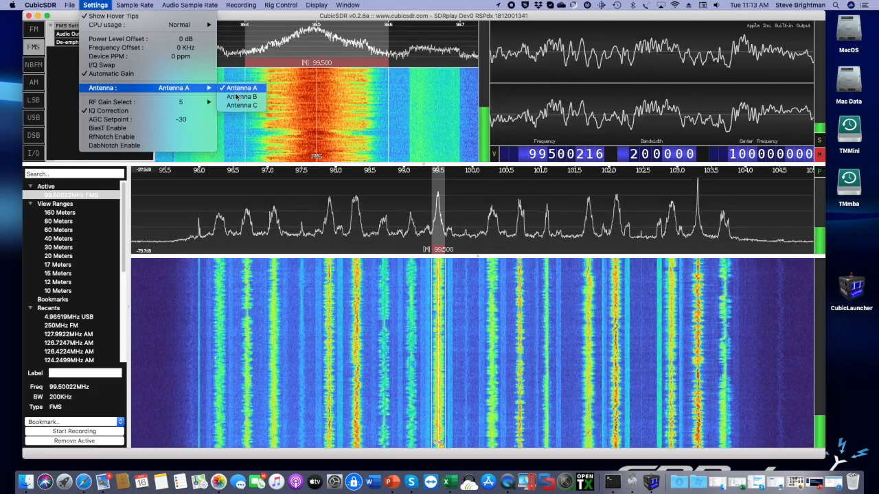
{"action": "left_click", "coordinate": [237, 106]}
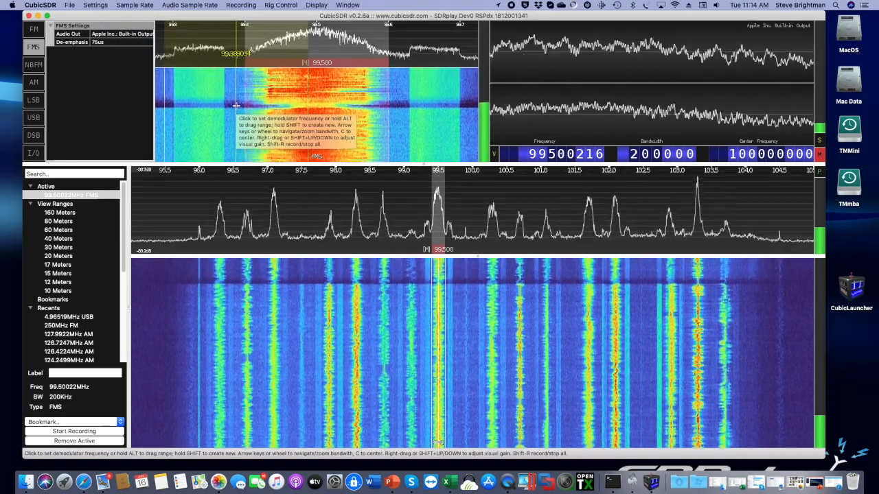
Turn off automatic gain and manually set the IFGR gain to 43 and the RFGR gain to 4.
{"action": "left_click", "coordinate": [97, 5]}
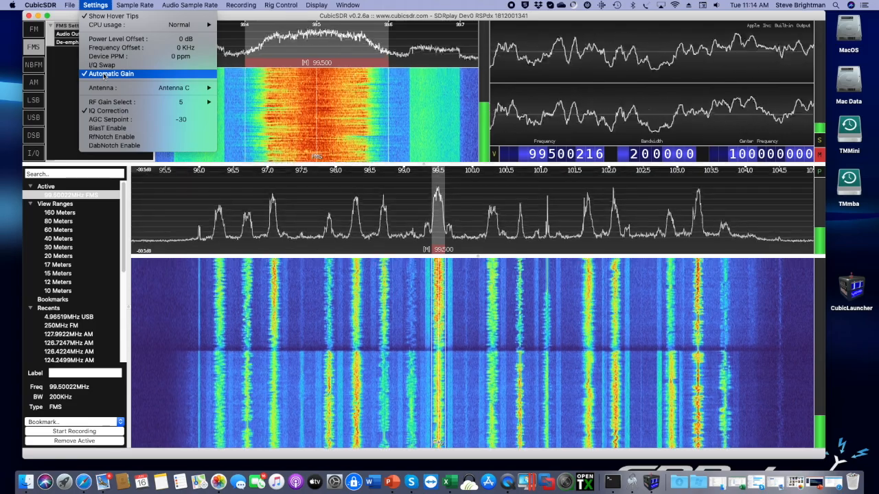
{"action": "left_click", "coordinate": [104, 74]}
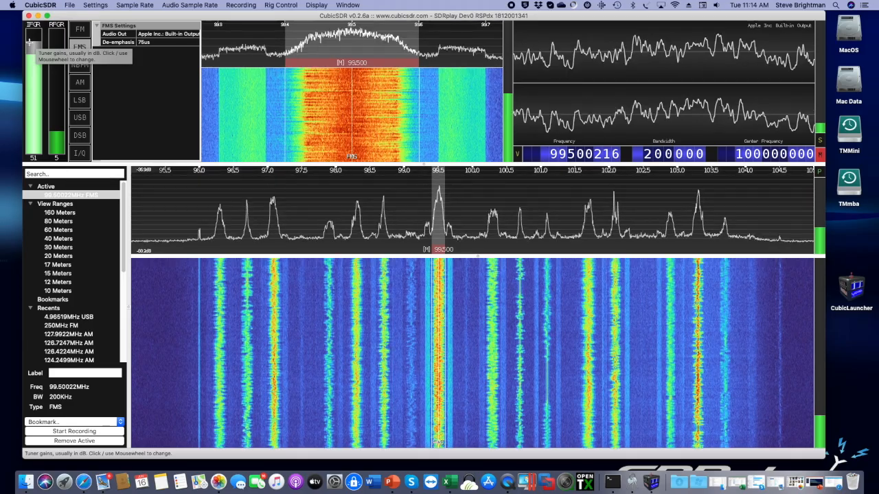
{"action": "left_click", "coordinate": [55, 140]}
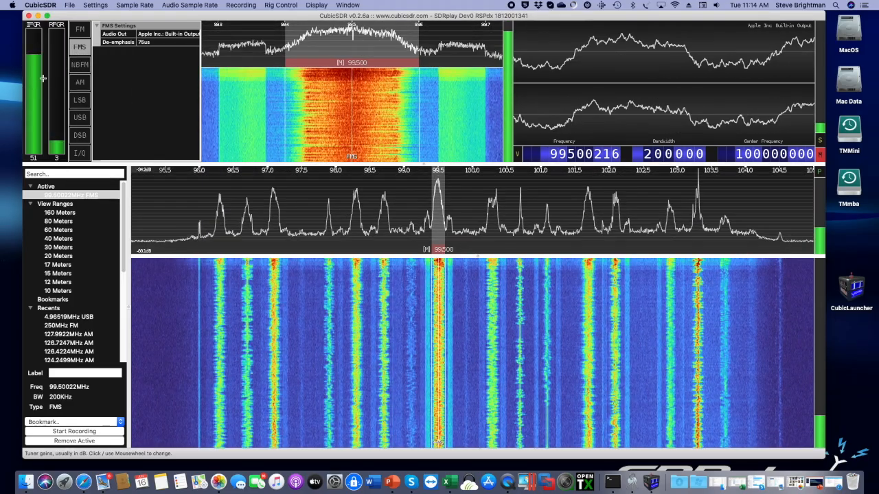
{"action": "left_click_drag", "start_coordinate": [30, 102], "coordinate": [30, 80]}
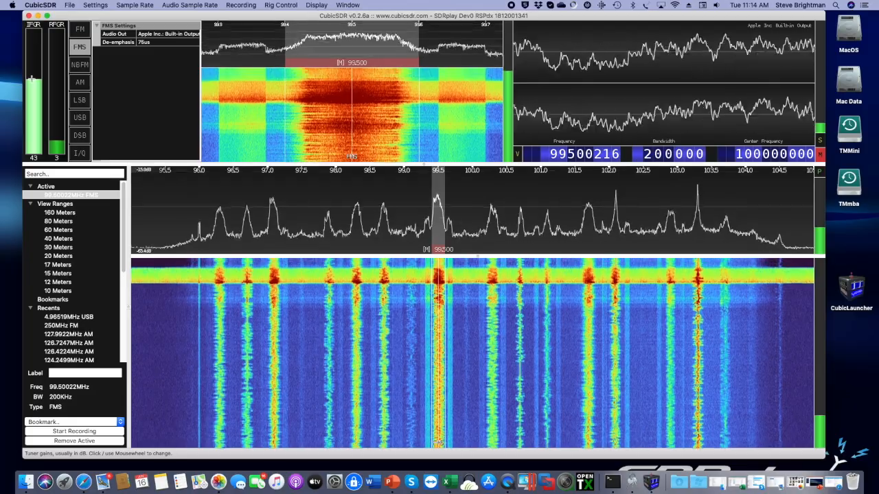
{"action": "left_click_drag", "start_coordinate": [59, 140], "coordinate": [58, 134]}
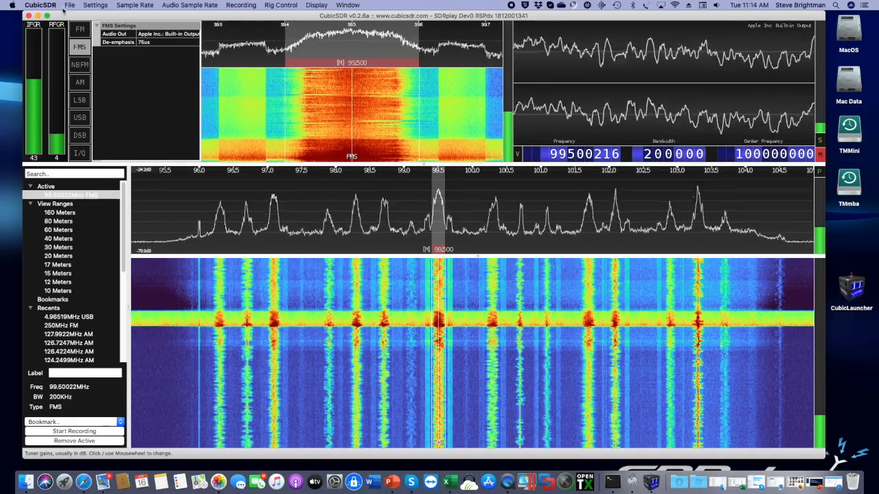
Re-enable automatic gain and switch the receiver back to Antenna A.
{"action": "left_click", "coordinate": [94, 6]}
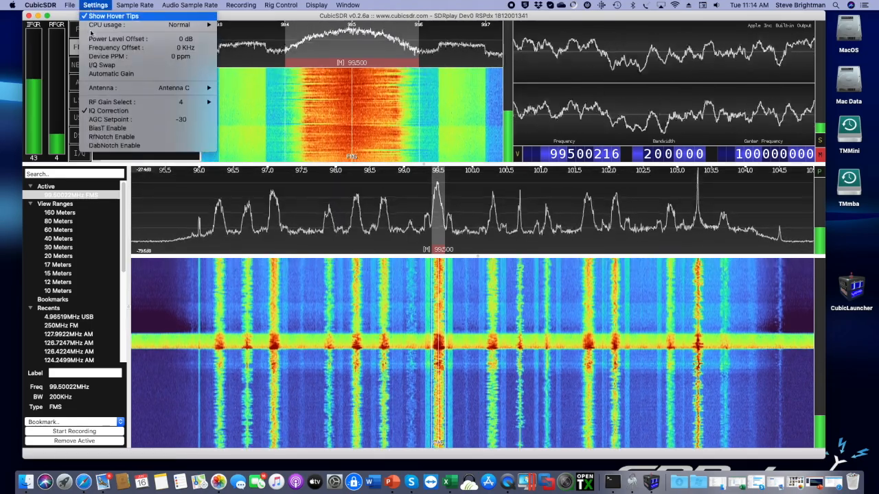
{"action": "left_click", "coordinate": [90, 75]}
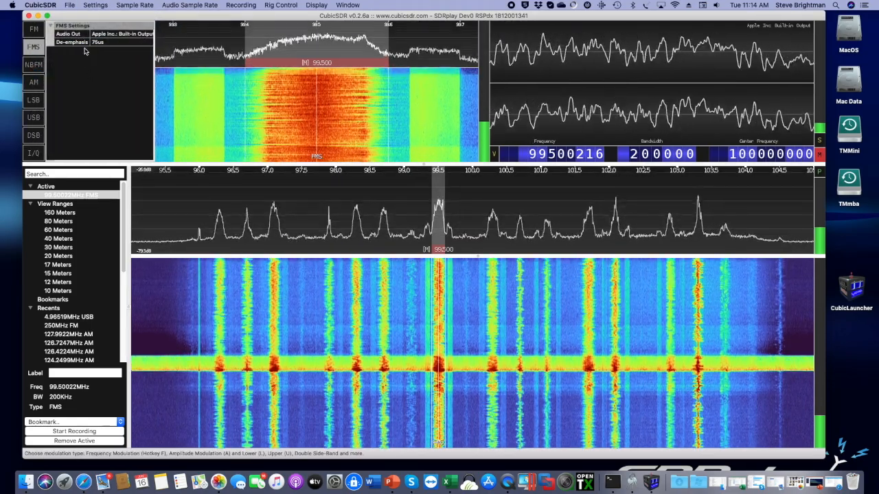
{"action": "left_click", "coordinate": [100, 7]}
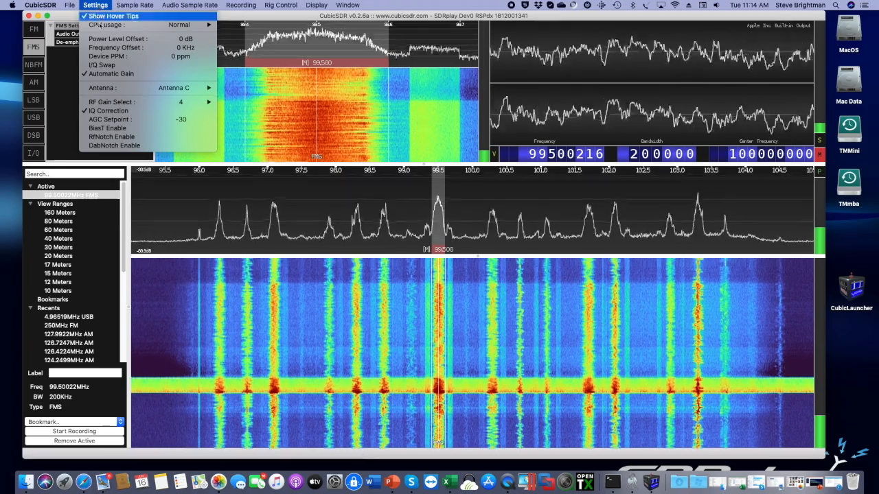
{"action": "mouse_move", "coordinate": [168, 91]}
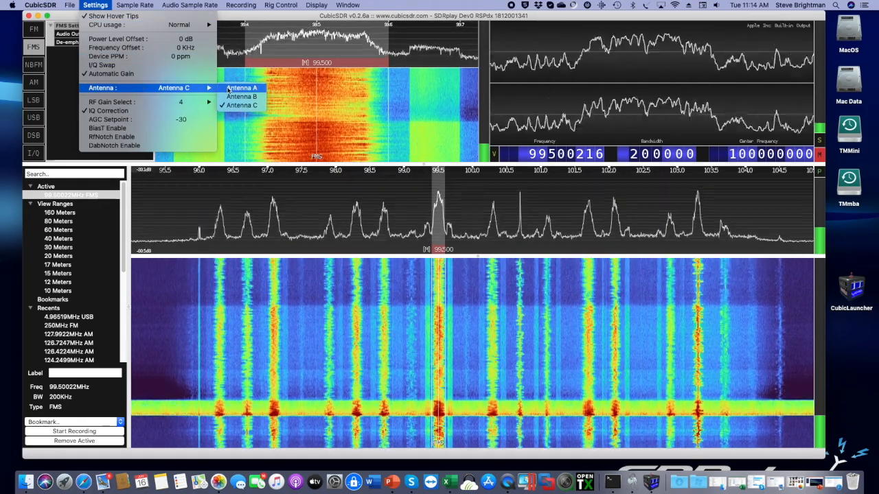
{"action": "left_click", "coordinate": [234, 88]}
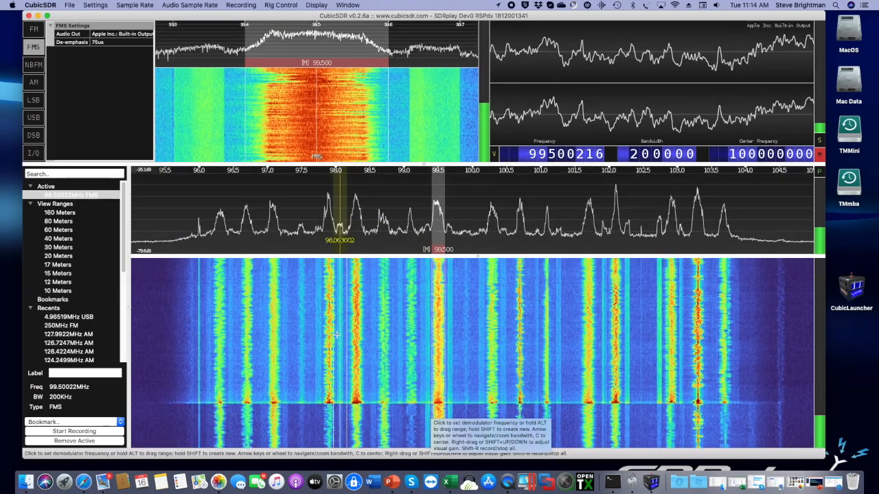
Look through the rig control options and the list of supported radio models.
{"action": "left_click", "coordinate": [281, 5]}
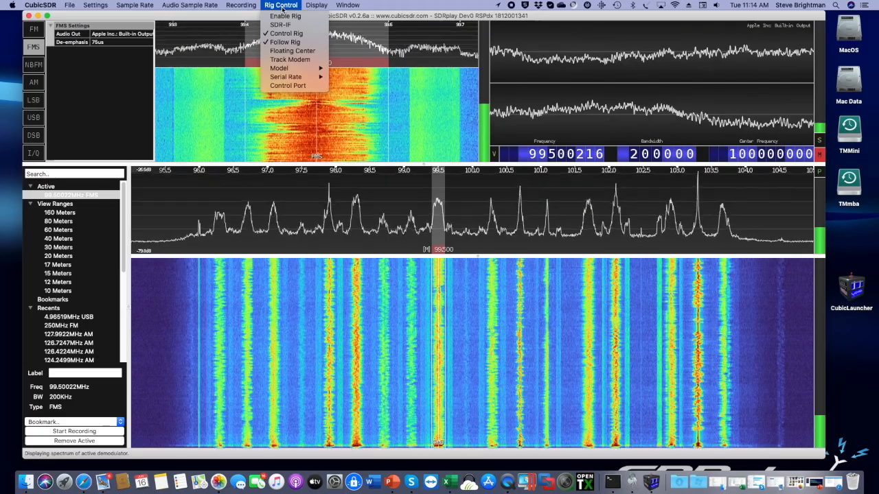
{"action": "mouse_move", "coordinate": [291, 69]}
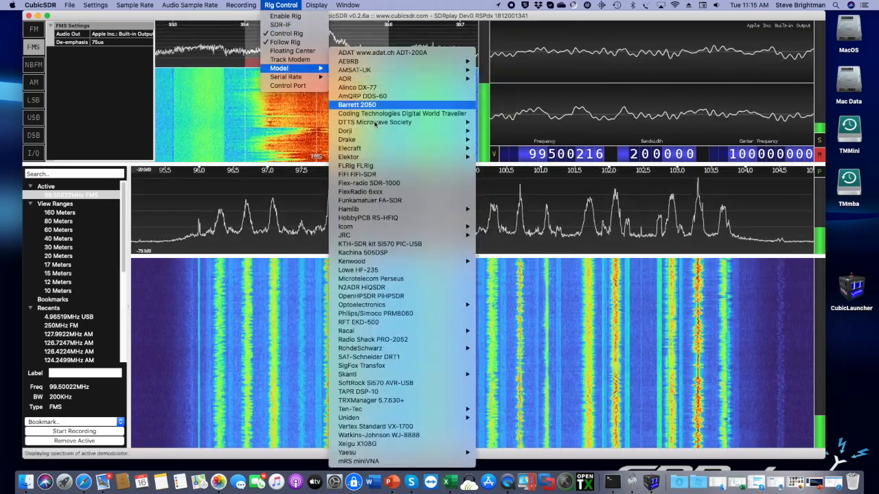
{"action": "mouse_move", "coordinate": [388, 376]}
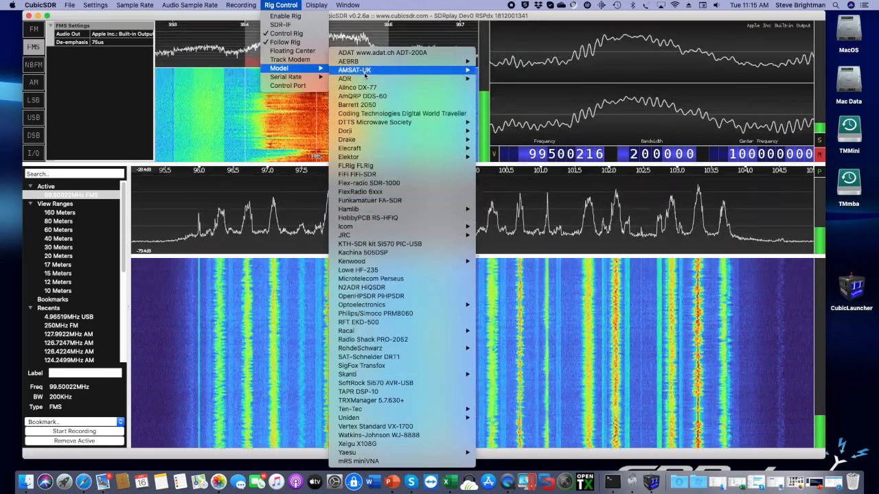
{"action": "left_click", "coordinate": [281, 7]}
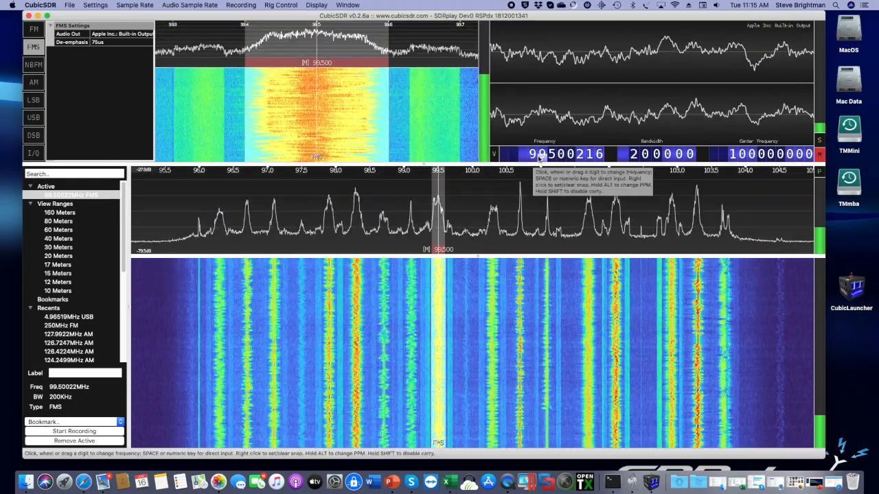
Set the demodulator frequency to 124 MHz and retune it within that band to about 126.011 MHz.
{"action": "key", "text": "space"}
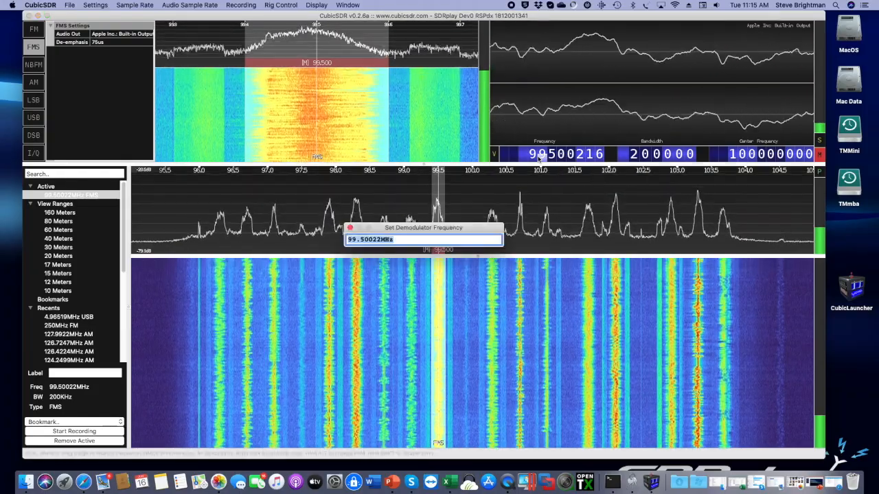
{"action": "type", "text": "124M"}
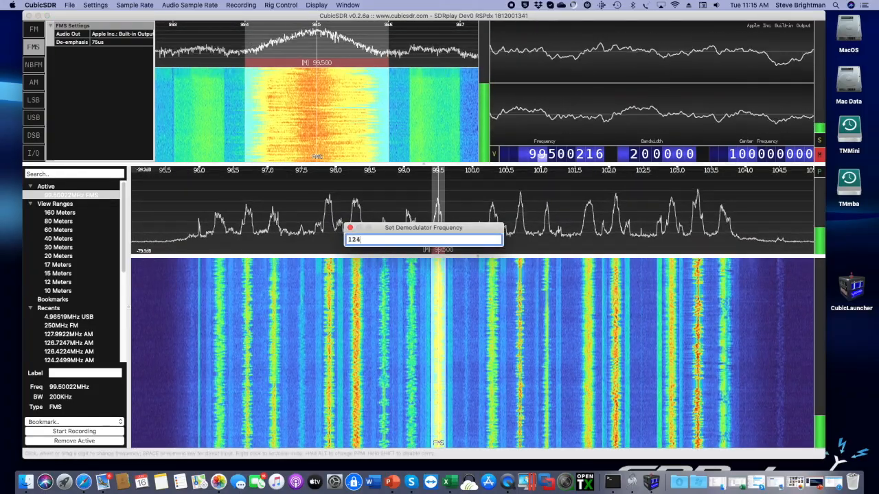
{"action": "key", "text": "Return"}
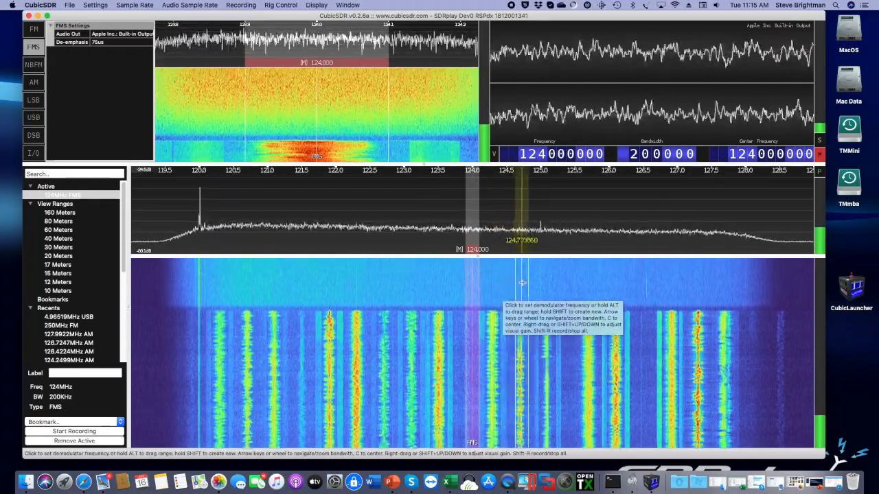
{"action": "left_click", "coordinate": [609, 288]}
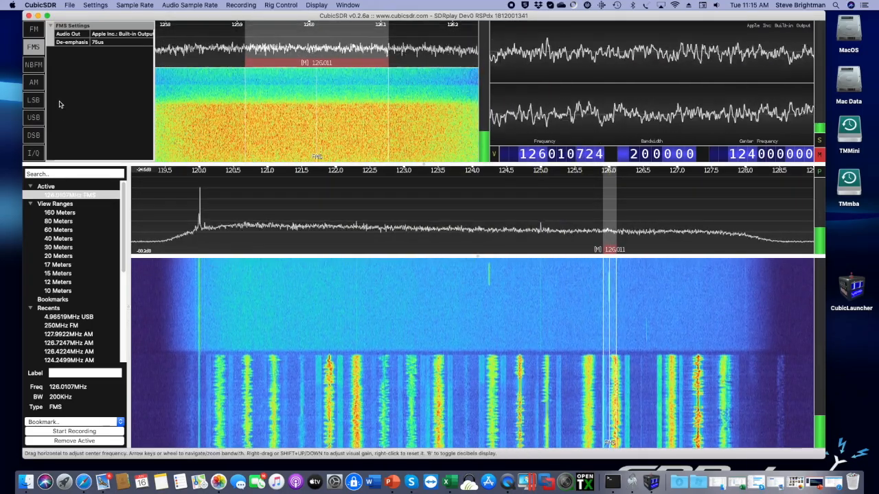
Switch the demodulator to AM, unmute it and tune it to about 126.010 MHz.
{"action": "left_click", "coordinate": [33, 82]}
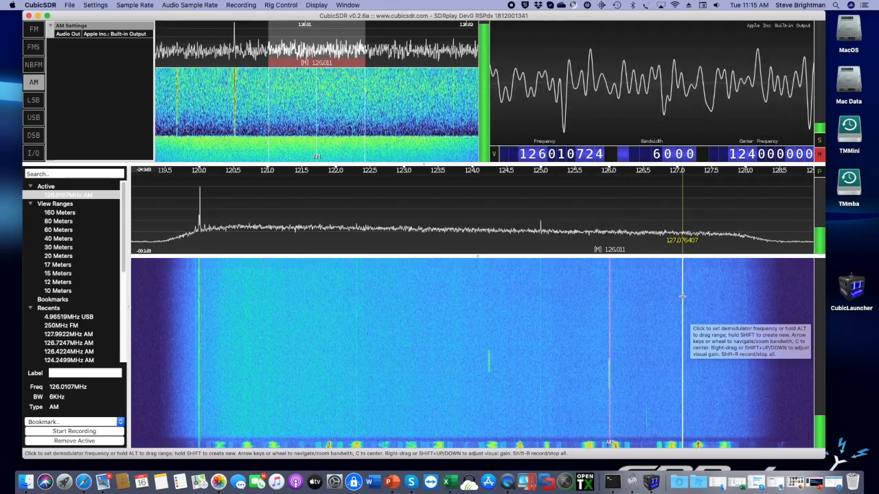
{"action": "left_click", "coordinate": [682, 297]}
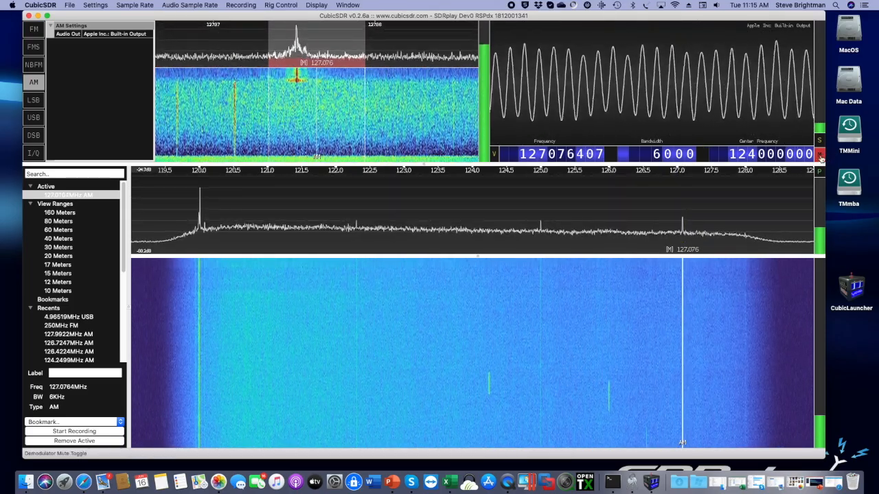
{"action": "left_click", "coordinate": [821, 157]}
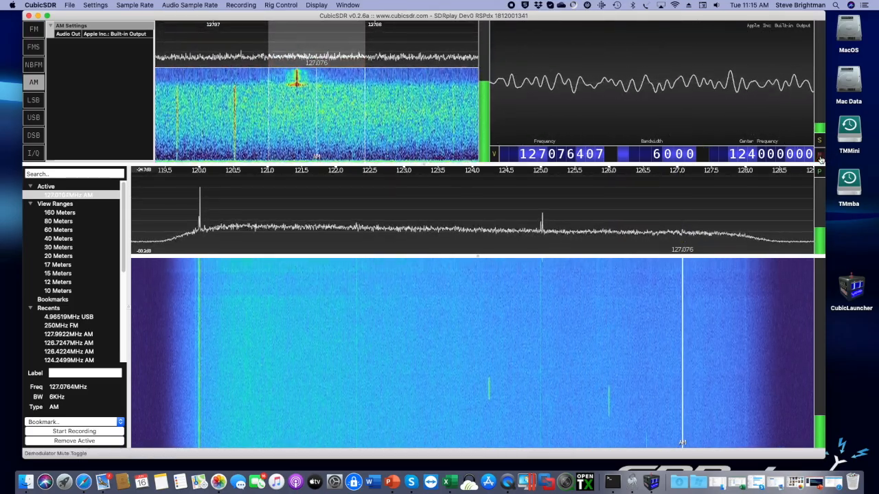
{"action": "left_click", "coordinate": [609, 302]}
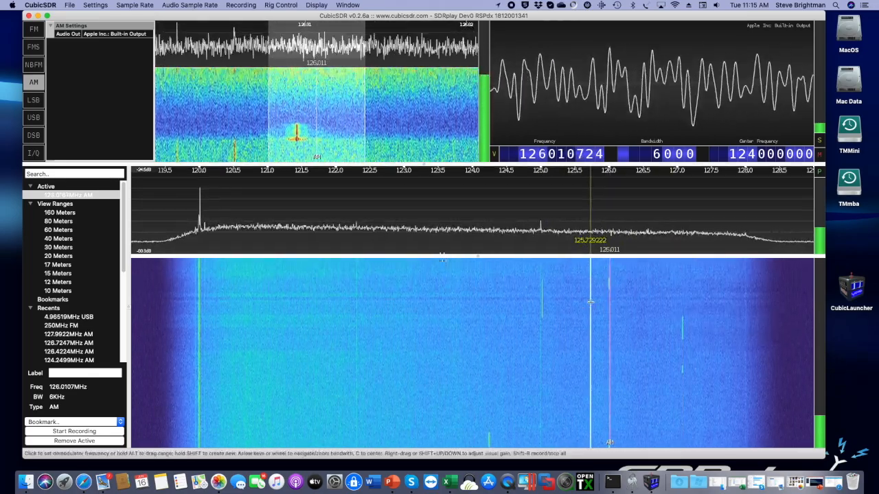
{"action": "left_click_drag", "start_coordinate": [307, 124], "coordinate": [320, 123]}
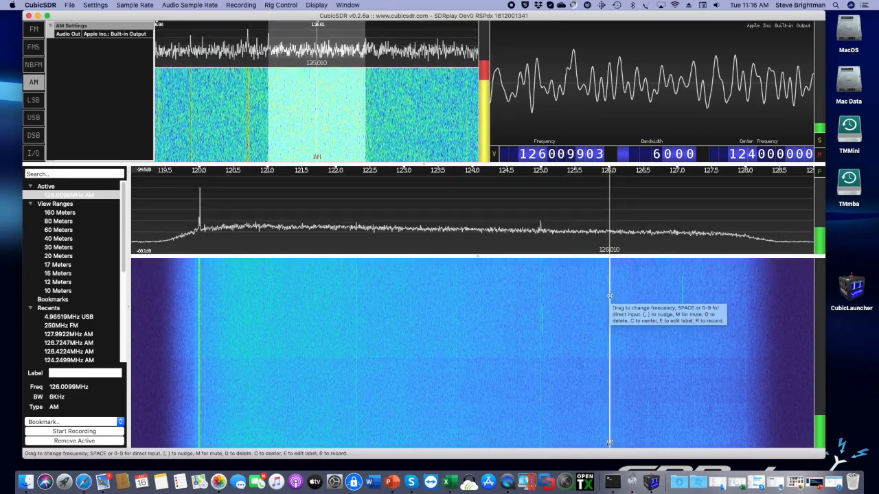
Add AM demodulators at about 127.090, 124.241 and 126.547 MHz, adjusting the squelch level for the 127.090 MHz one.
{"action": "left_click", "coordinate": [683, 303], "text": "shift"}
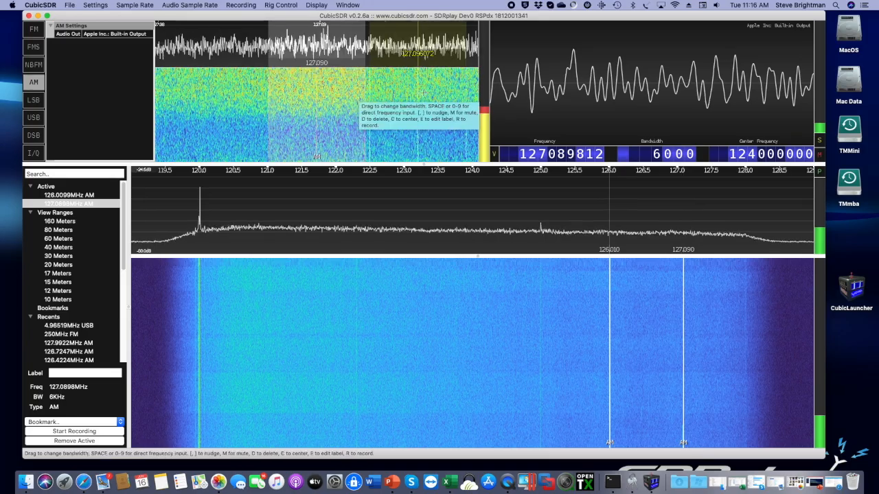
{"action": "left_click", "coordinate": [485, 137]}
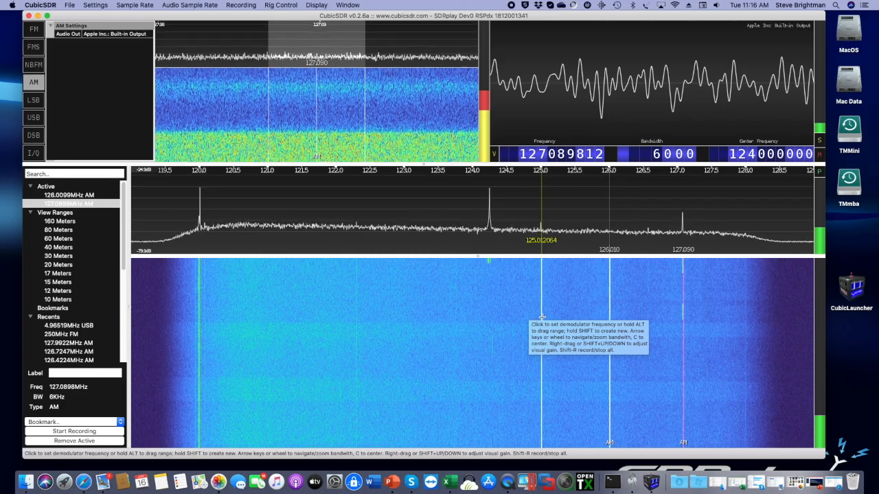
{"action": "left_click", "coordinate": [489, 320], "text": "shift"}
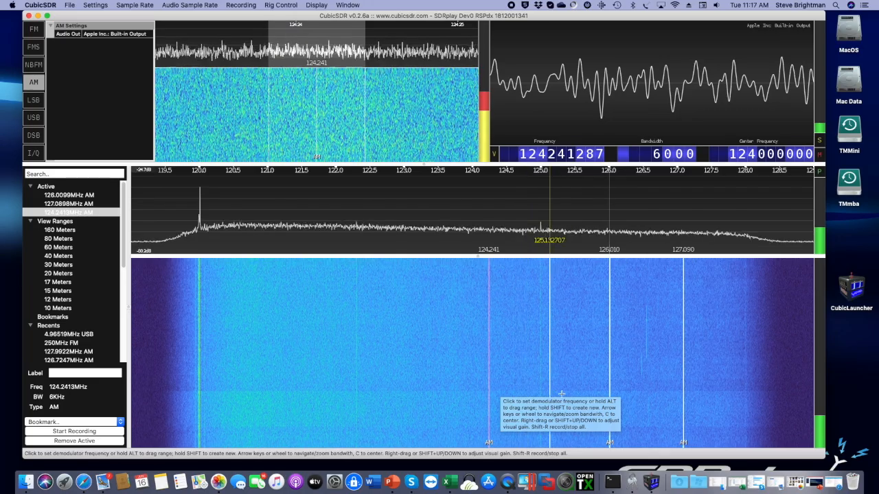
{"action": "left_click", "coordinate": [645, 405]}
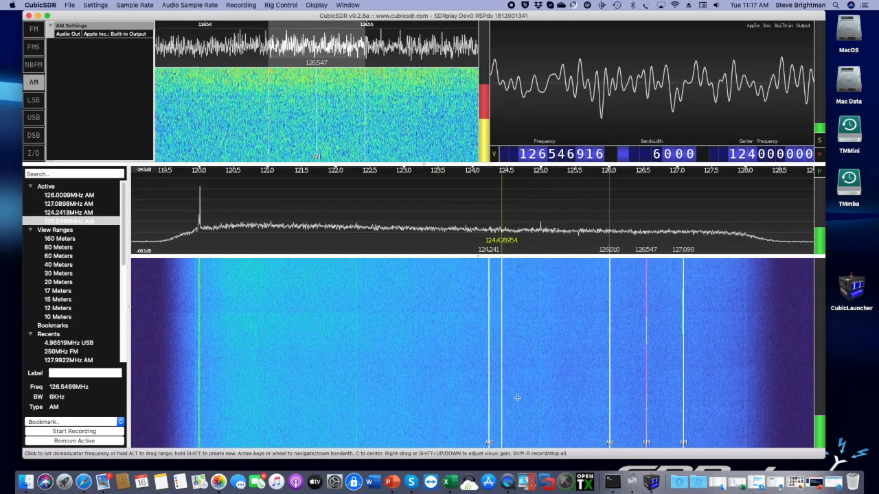
Open the saved session ATC2.xml and mute its selected demodulator at 123.682 MHz.
{"action": "left_click", "coordinate": [69, 5]}
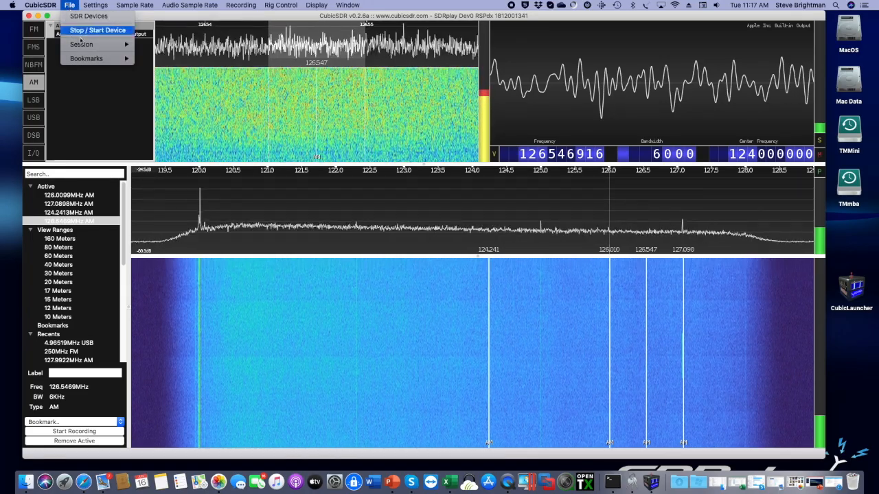
{"action": "mouse_move", "coordinate": [88, 45]}
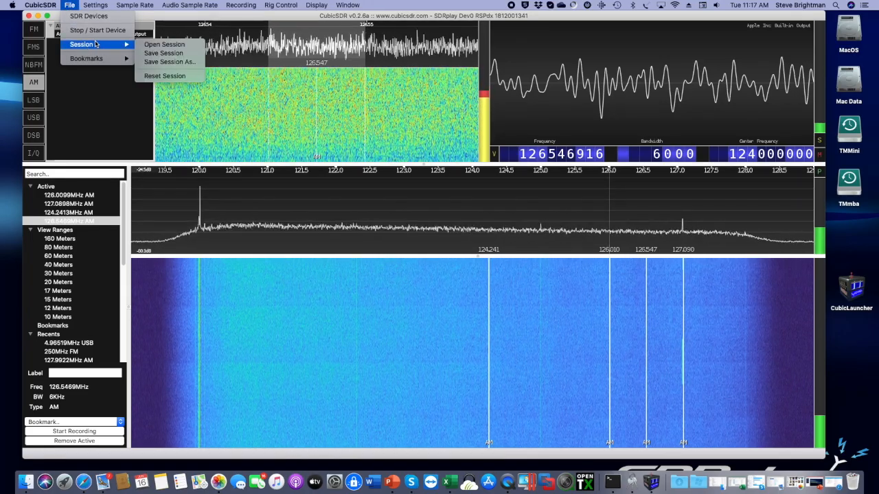
{"action": "left_click", "coordinate": [155, 47]}
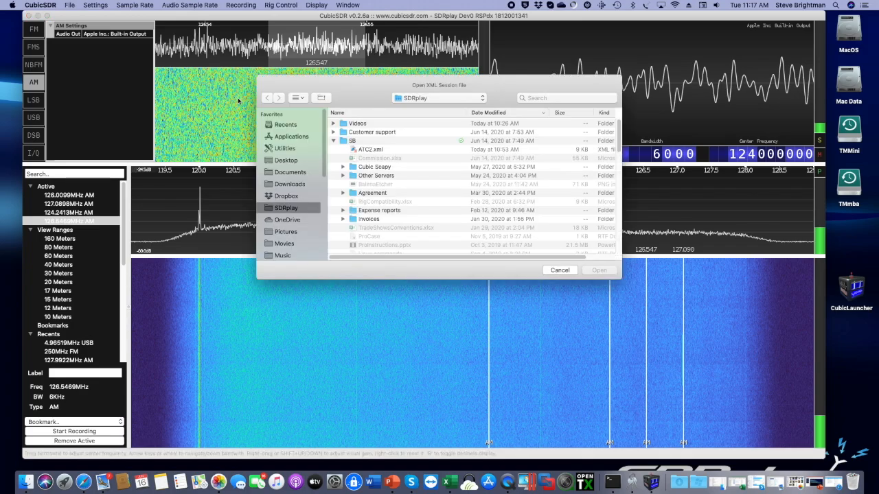
{"action": "left_click", "coordinate": [360, 151]}
{"action": "left_click", "coordinate": [596, 270]}
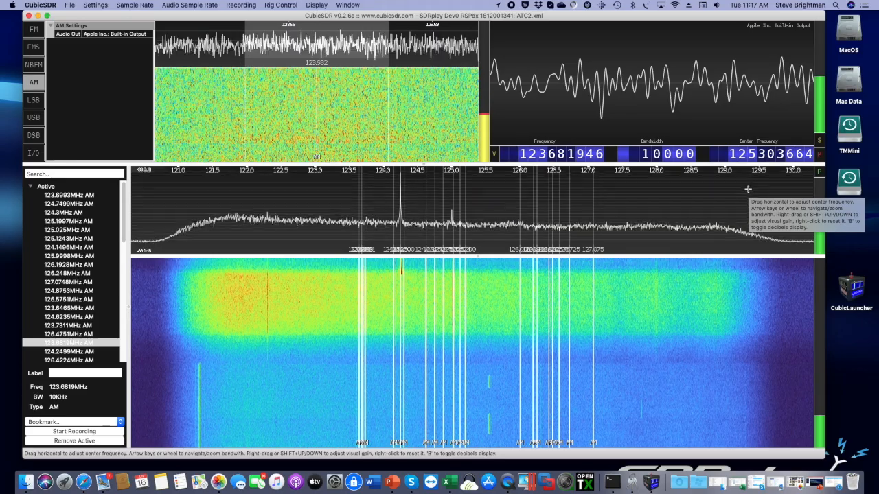
{"action": "left_click", "coordinate": [818, 156]}
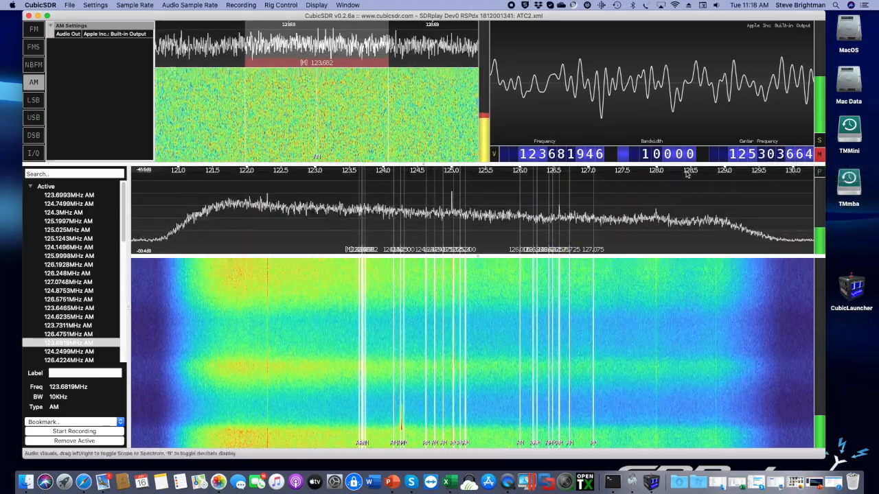
{"action": "left_click", "coordinate": [69, 5]}
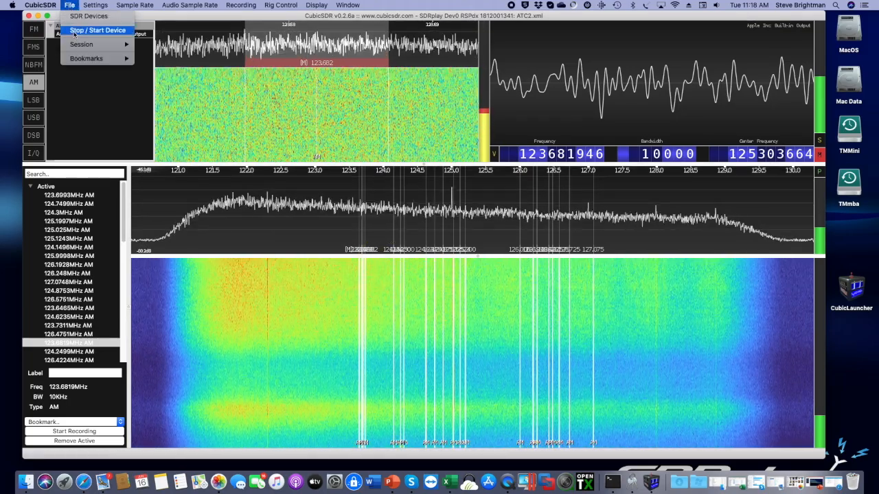
{"action": "left_click", "coordinate": [244, 285]}
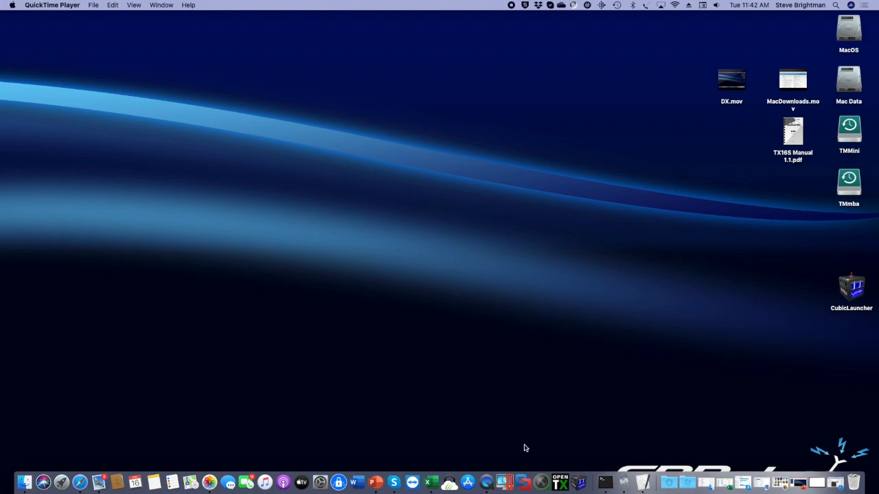
Launch CubicSDR and enlarge and reposition the SDR Devices window to fit the full device names.
{"action": "left_click", "coordinate": [581, 484]}
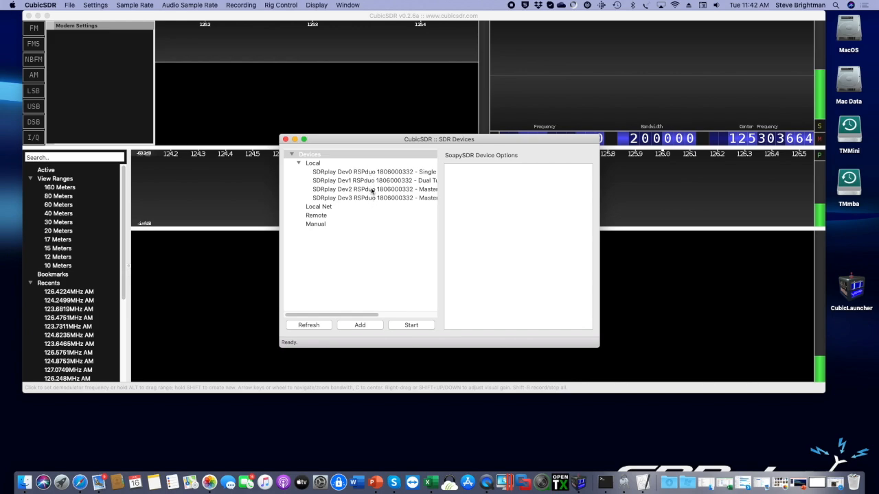
{"action": "left_click_drag", "start_coordinate": [595, 343], "coordinate": [792, 355]}
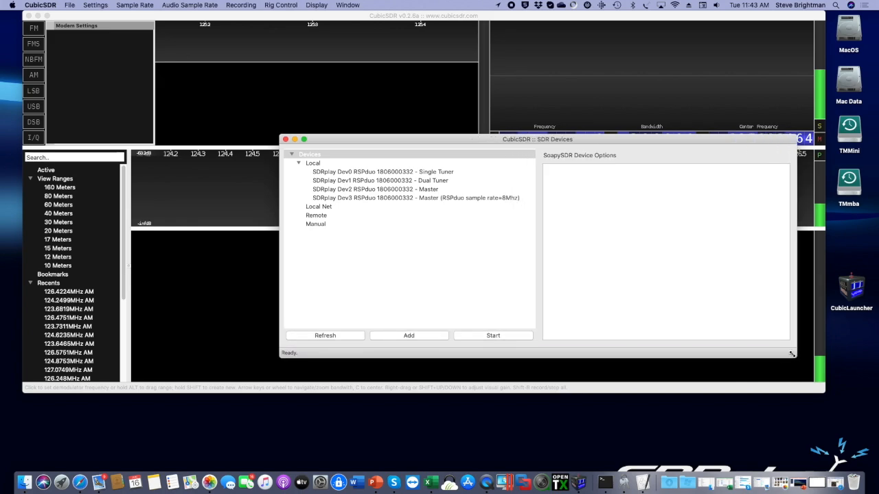
{"action": "left_click_drag", "start_coordinate": [465, 136], "coordinate": [370, 137]}
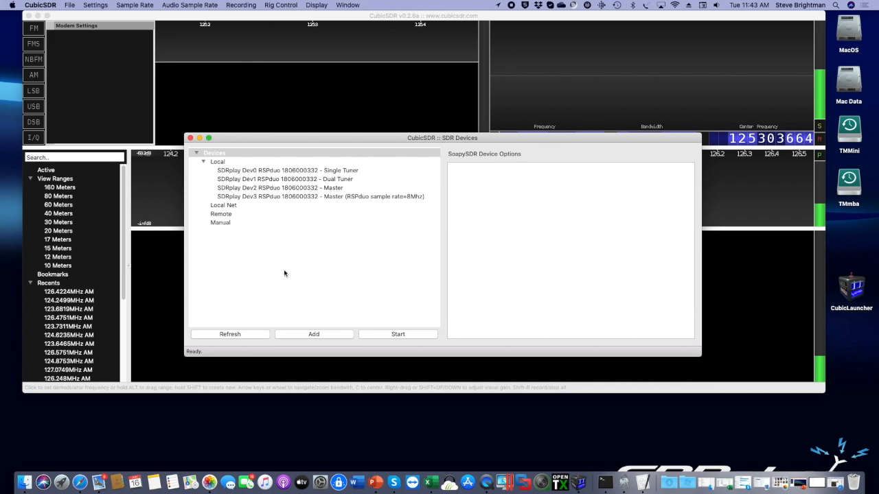
Compare the options of the RSPduo's four operating modes and start the device in Single Tuner mode.
{"action": "left_click", "coordinate": [232, 171]}
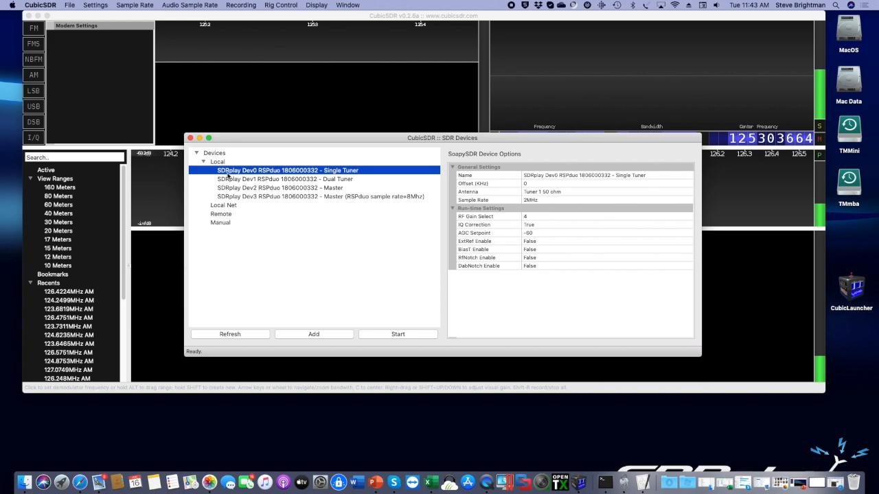
{"action": "left_click", "coordinate": [248, 179]}
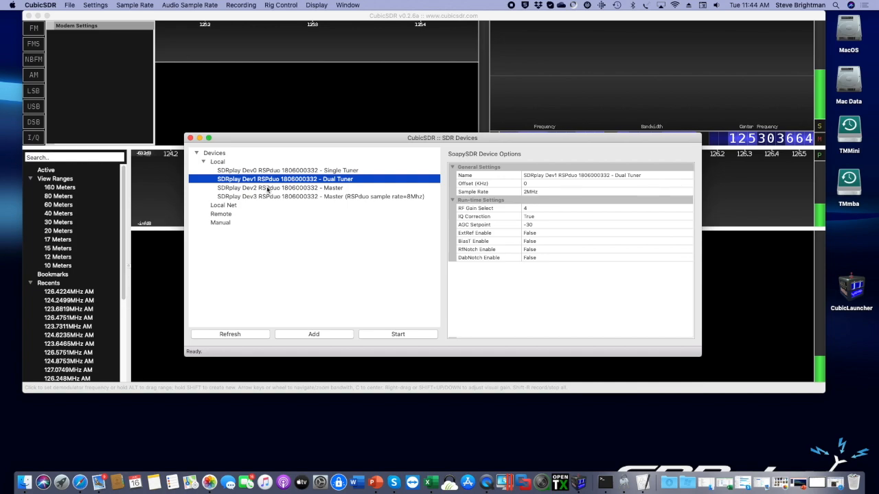
{"action": "left_click", "coordinate": [267, 189]}
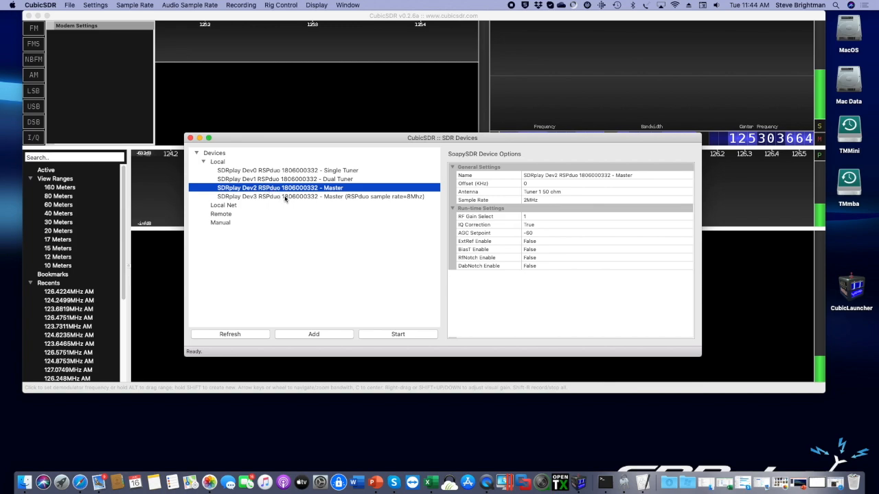
{"action": "left_click", "coordinate": [285, 198]}
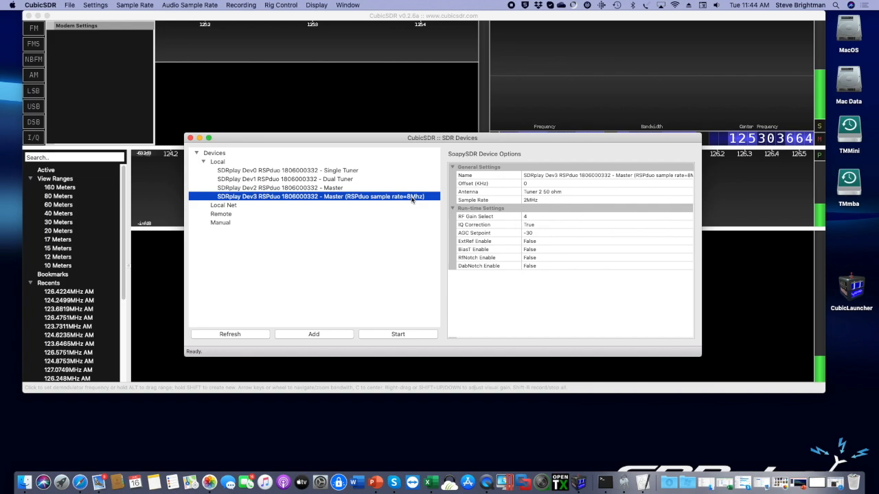
{"action": "left_click", "coordinate": [301, 188]}
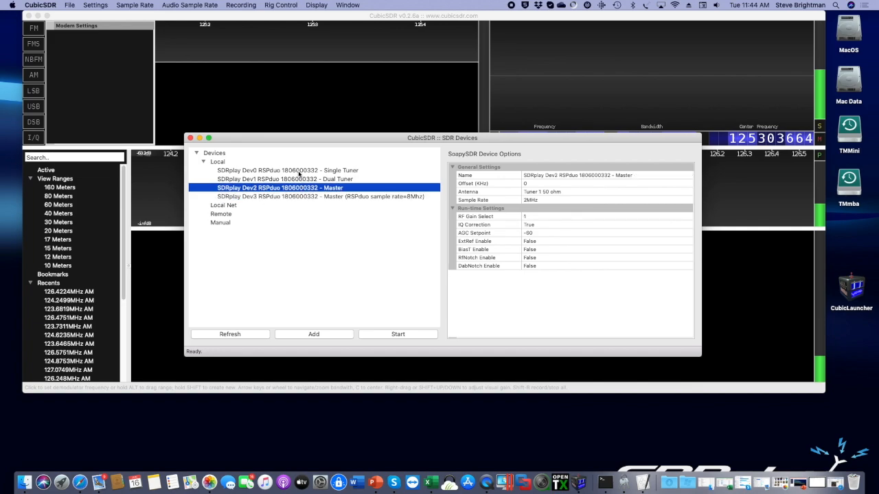
{"action": "left_click", "coordinate": [295, 172]}
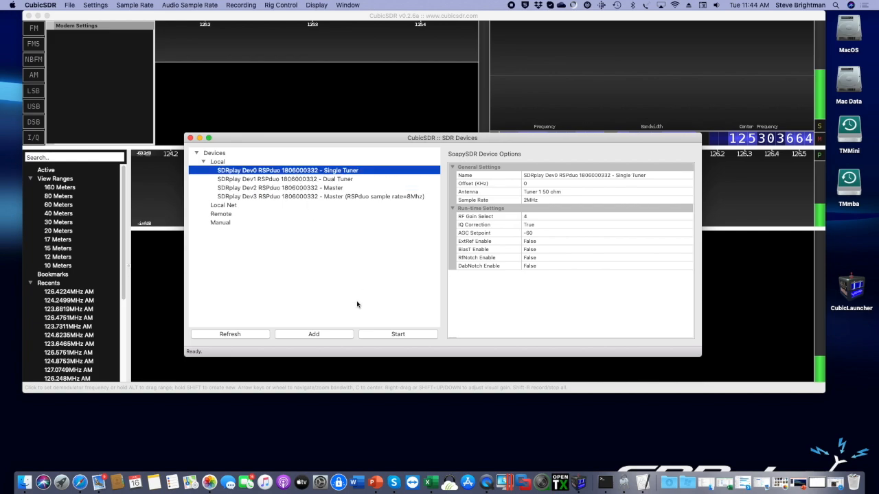
{"action": "left_click", "coordinate": [398, 334]}
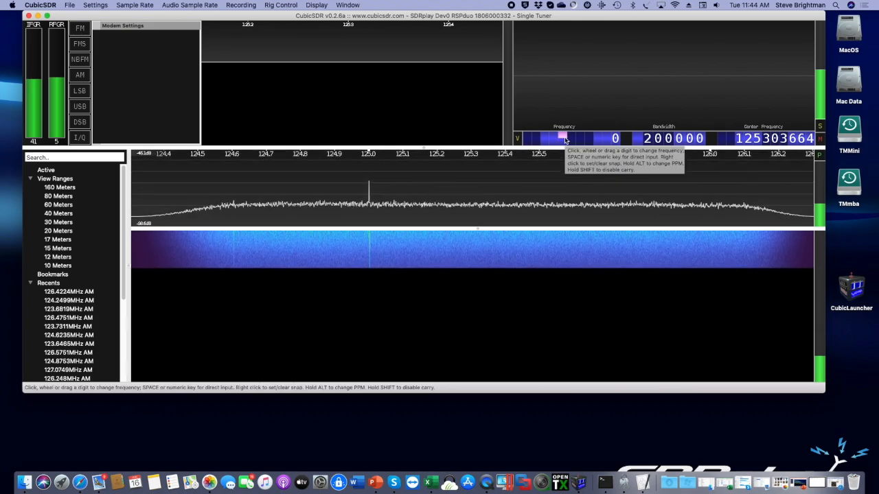
Set the center frequency to 100 MHz and create an FM stereo demodulator at about 100.286 MHz.
{"action": "key", "text": "space"}
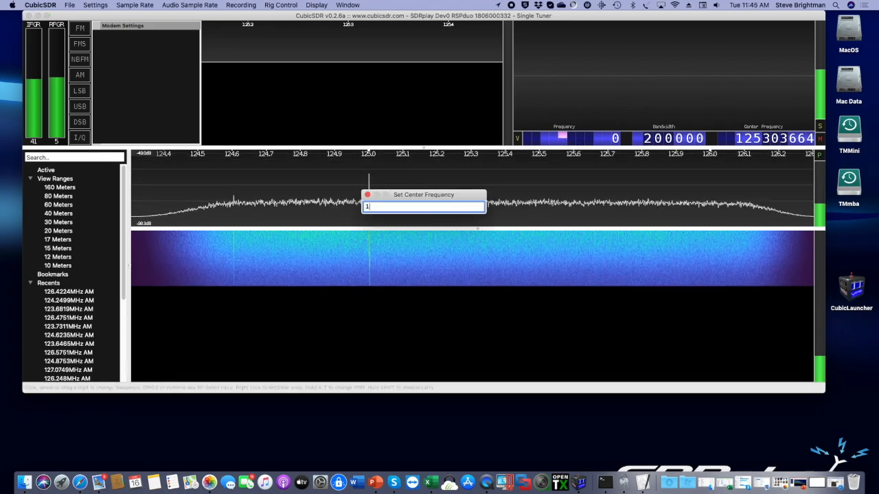
{"action": "key", "text": "Return"}
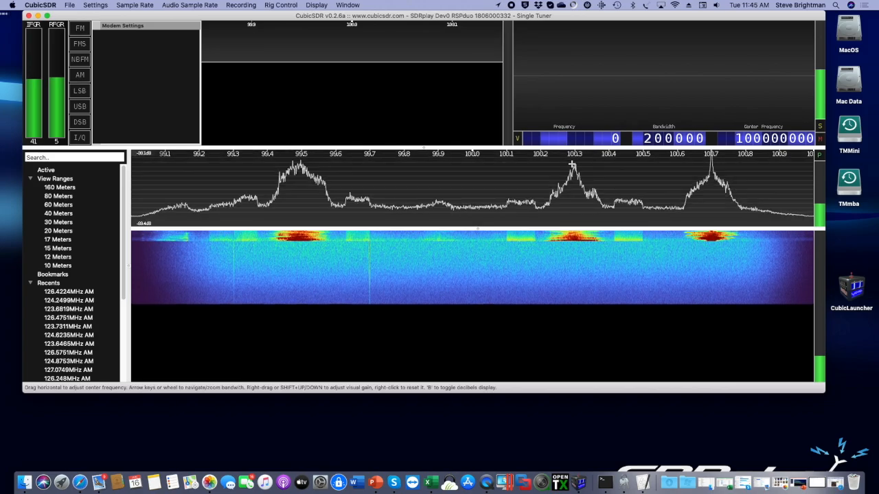
{"action": "left_click", "coordinate": [570, 272]}
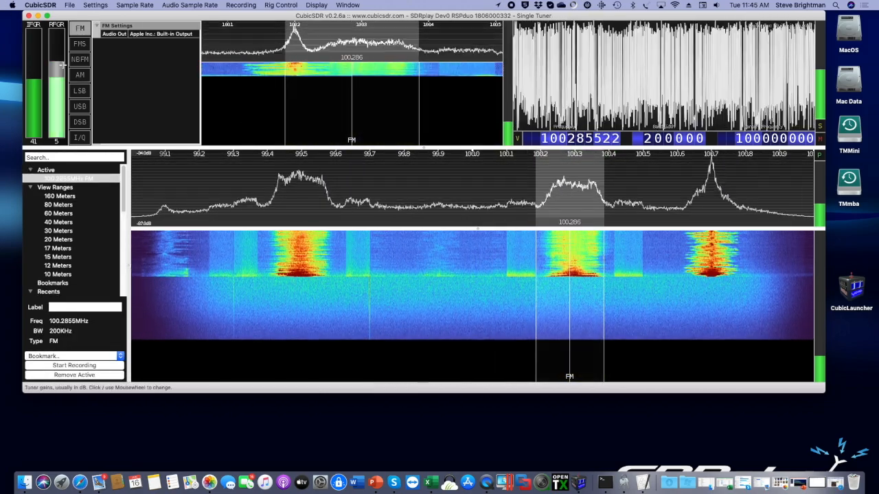
{"action": "left_click", "coordinate": [79, 45]}
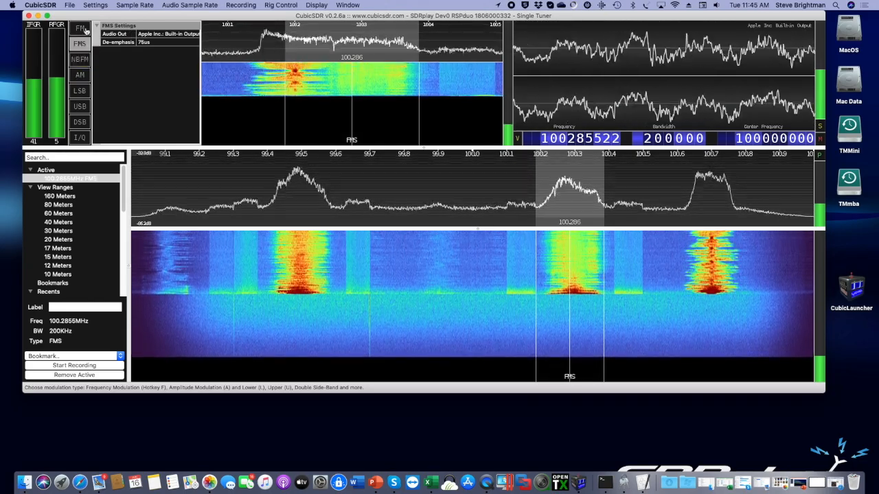
Enable automatic gain and retune the FM stereo demodulator to about 99.499 MHz.
{"action": "left_click", "coordinate": [94, 5]}
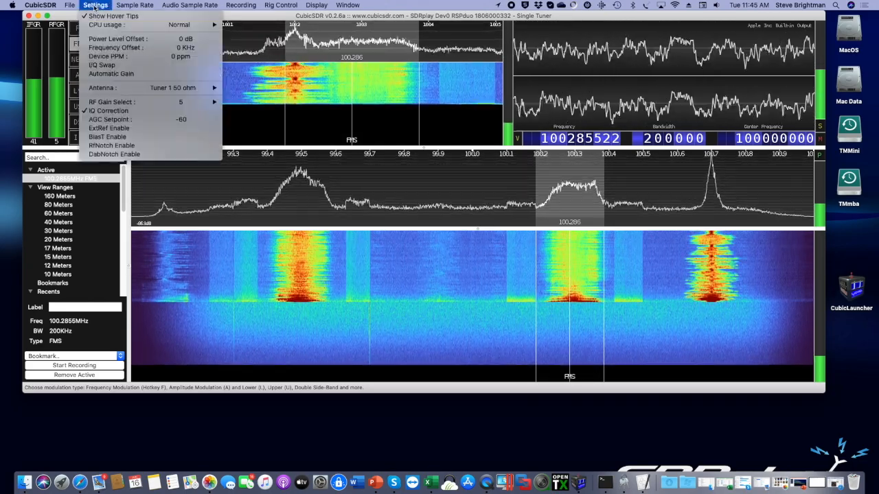
{"action": "left_click", "coordinate": [96, 75]}
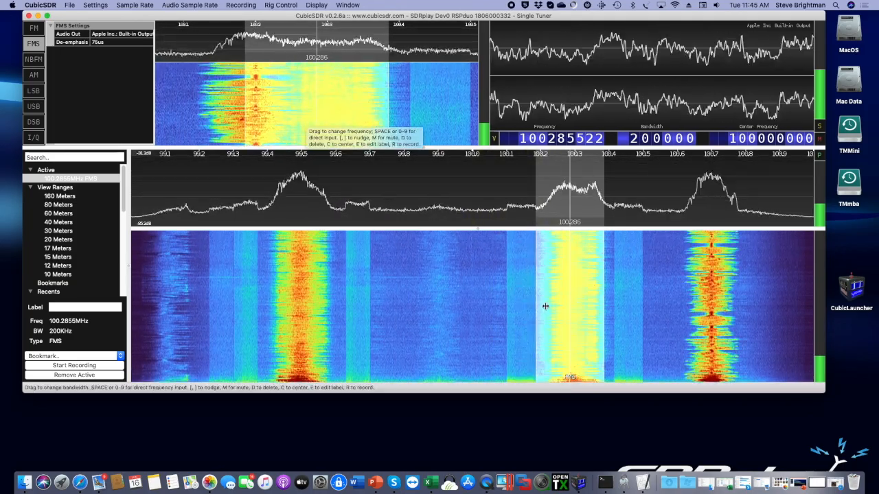
{"action": "left_click", "coordinate": [302, 331]}
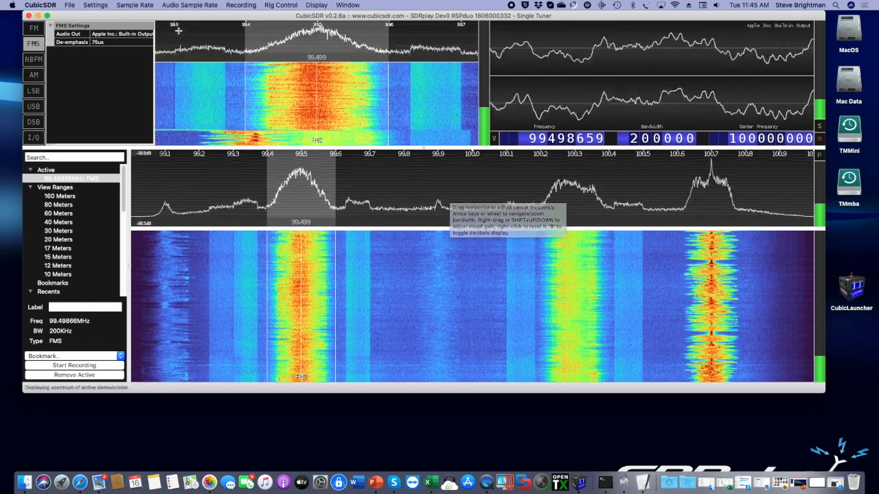
Set the receiver's sample rate to 10 MHz.
{"action": "left_click", "coordinate": [134, 5]}
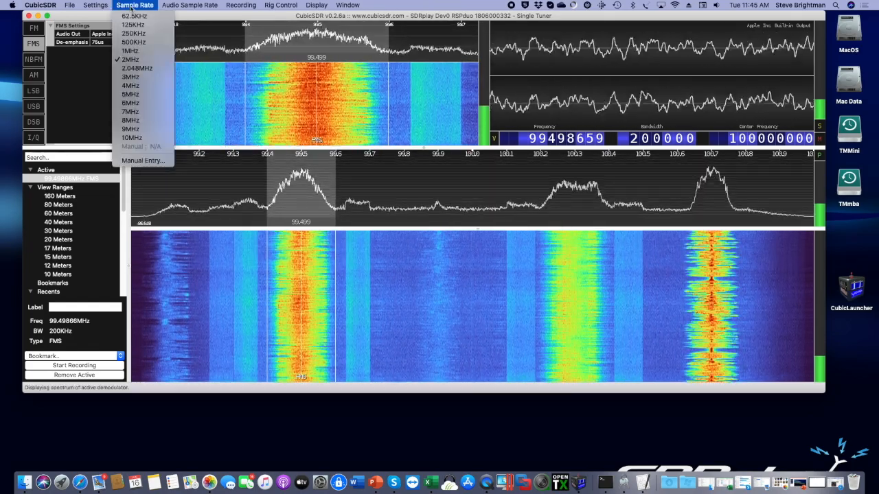
{"action": "left_click", "coordinate": [132, 138]}
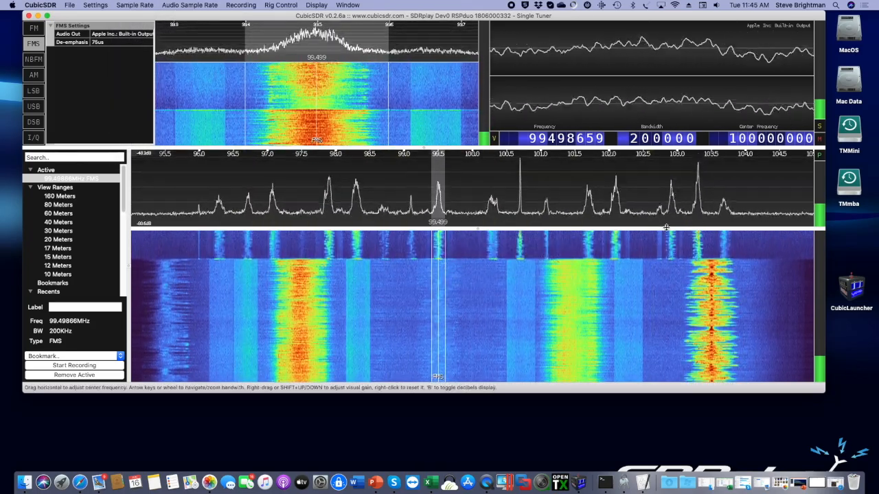
Mute the FM stereo demodulator and switch the RSPduo's antenna to Tuner 2 50 ohm.
{"action": "left_click", "coordinate": [819, 140]}
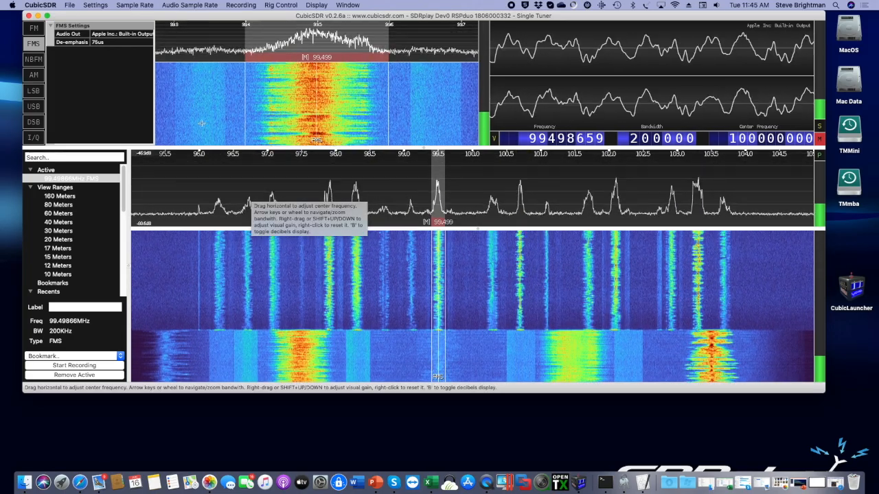
{"action": "left_click", "coordinate": [106, 7]}
{"action": "mouse_move", "coordinate": [128, 87]}
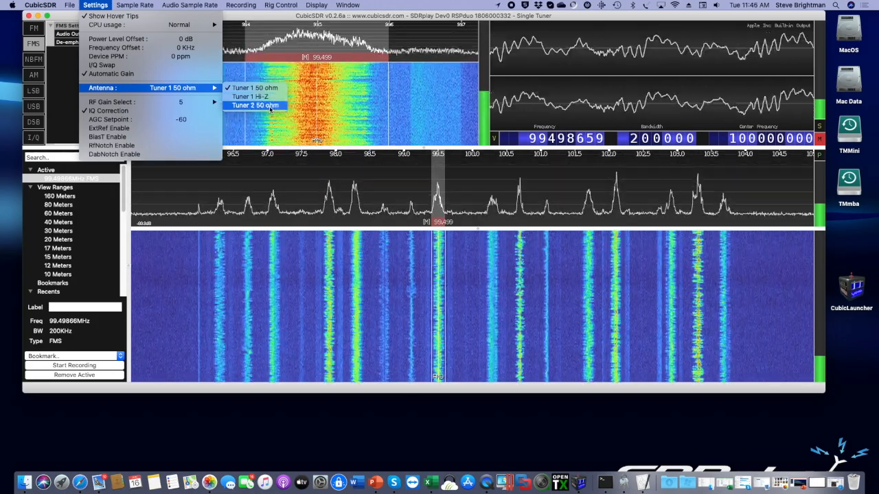
{"action": "left_click", "coordinate": [271, 109]}
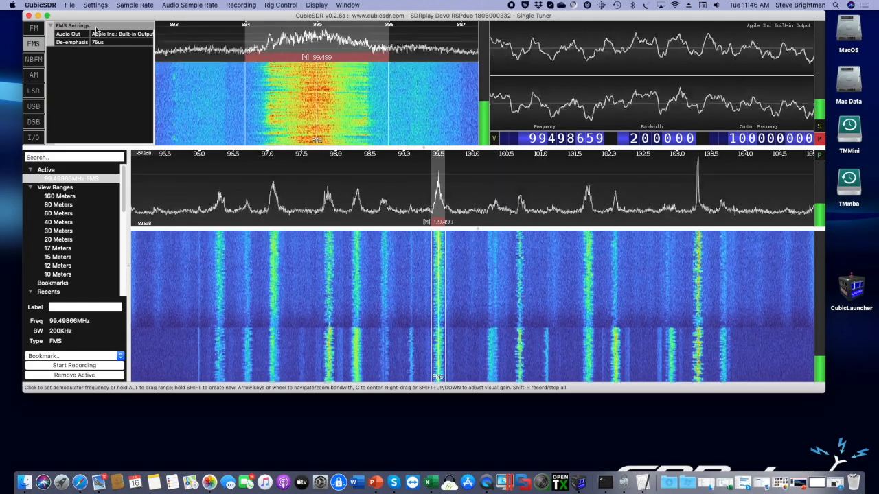
Open the SDR device list and start the RSPduo in Master mode at the 2 MHz sample rate.
{"action": "left_click", "coordinate": [95, 6]}
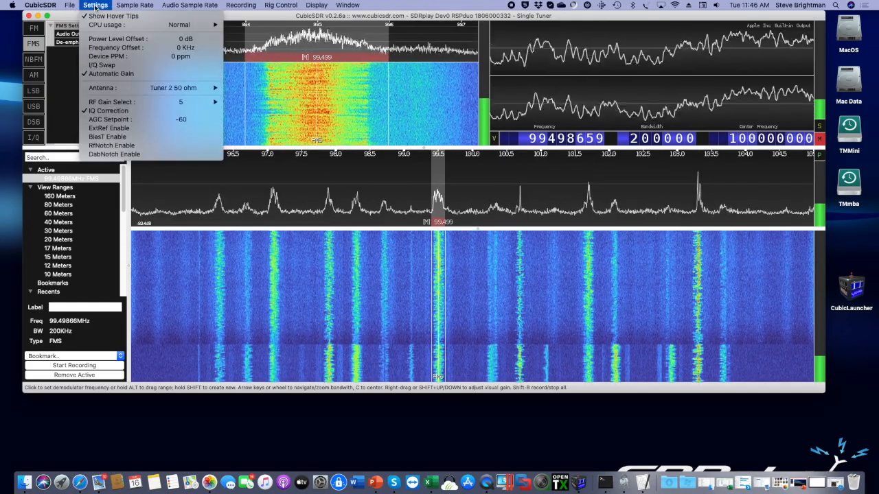
{"action": "mouse_move", "coordinate": [67, 7]}
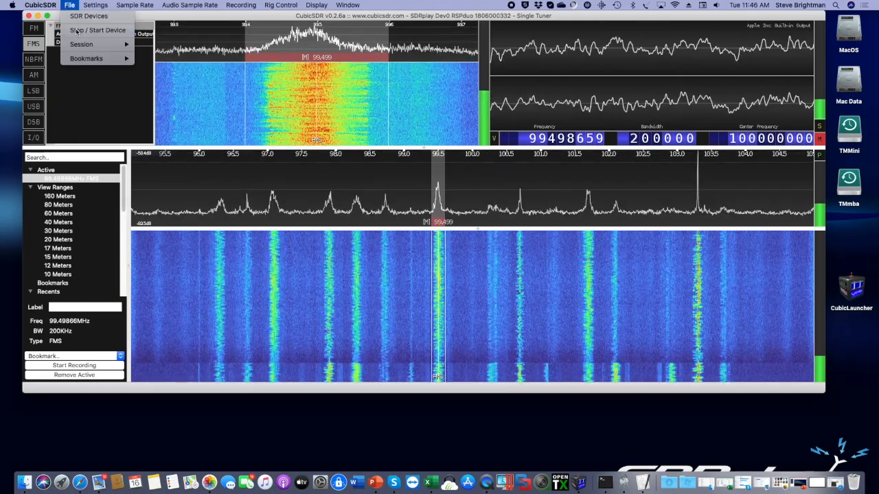
{"action": "left_click", "coordinate": [70, 6]}
{"action": "left_click", "coordinate": [70, 6]}
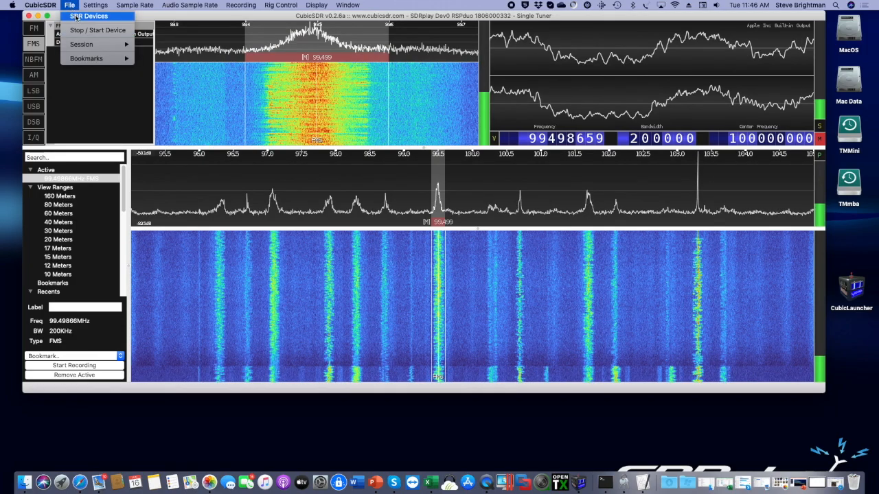
{"action": "left_click", "coordinate": [74, 17]}
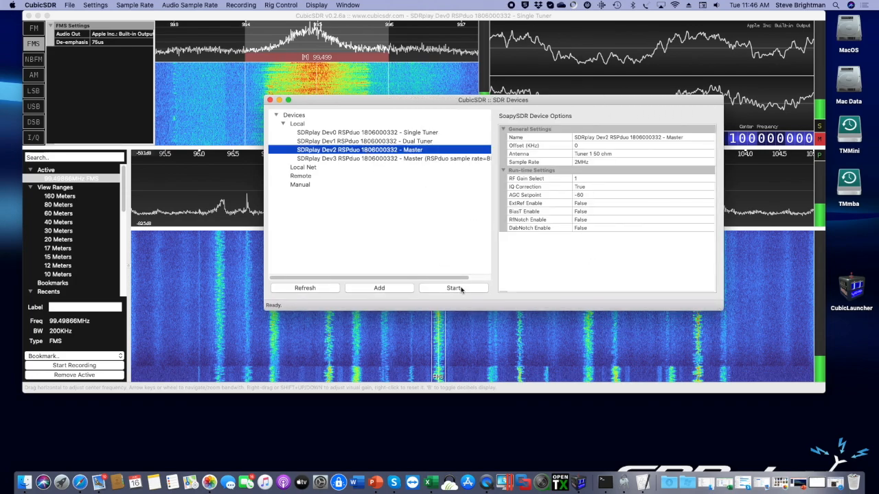
{"action": "left_click", "coordinate": [460, 289]}
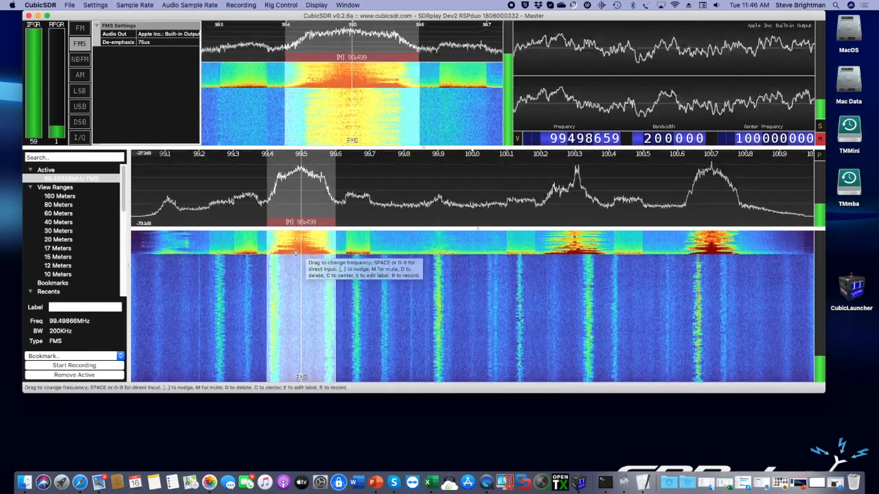
Enable automatic gain for the Master receiver and review its available sample rates.
{"action": "left_click", "coordinate": [819, 139]}
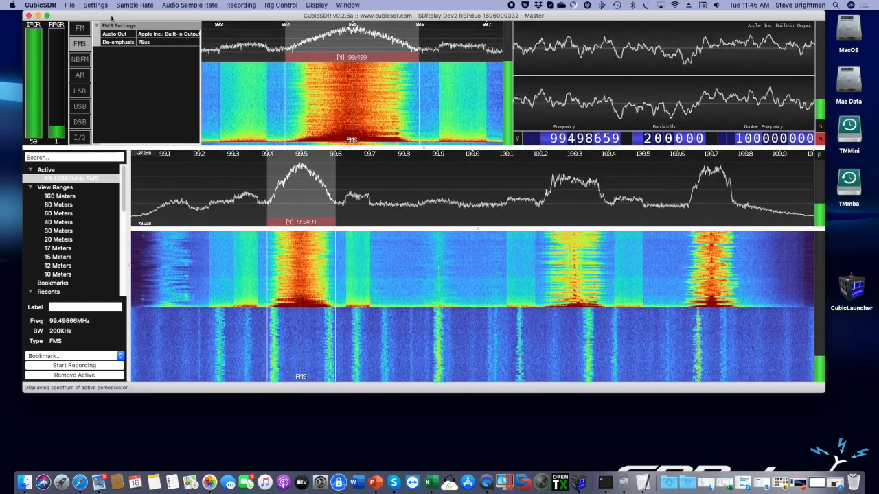
{"action": "left_click", "coordinate": [99, 7]}
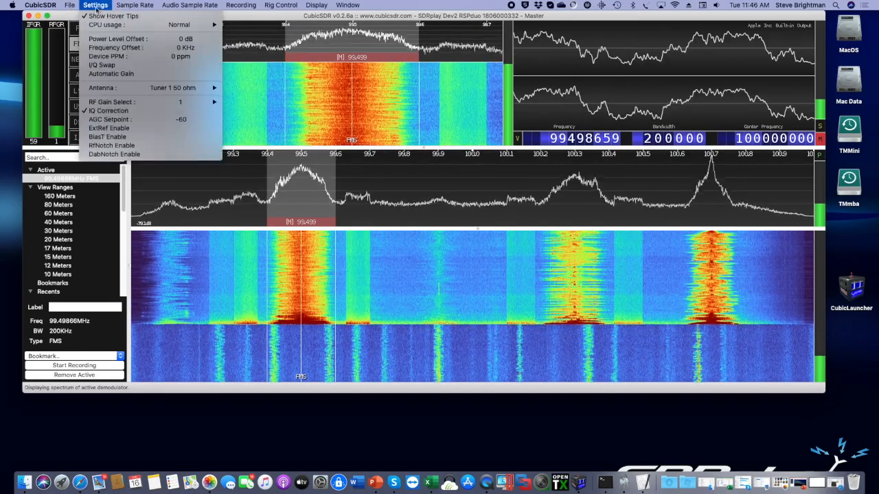
{"action": "left_click", "coordinate": [98, 75]}
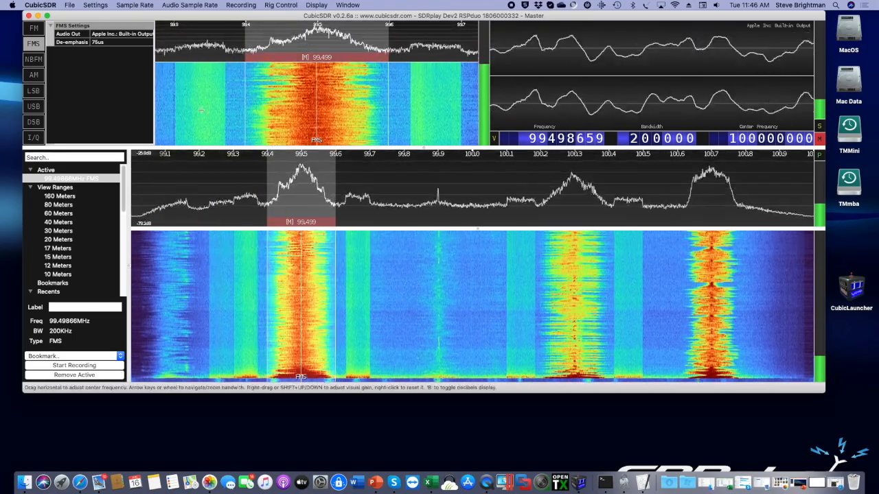
{"action": "left_click", "coordinate": [136, 6]}
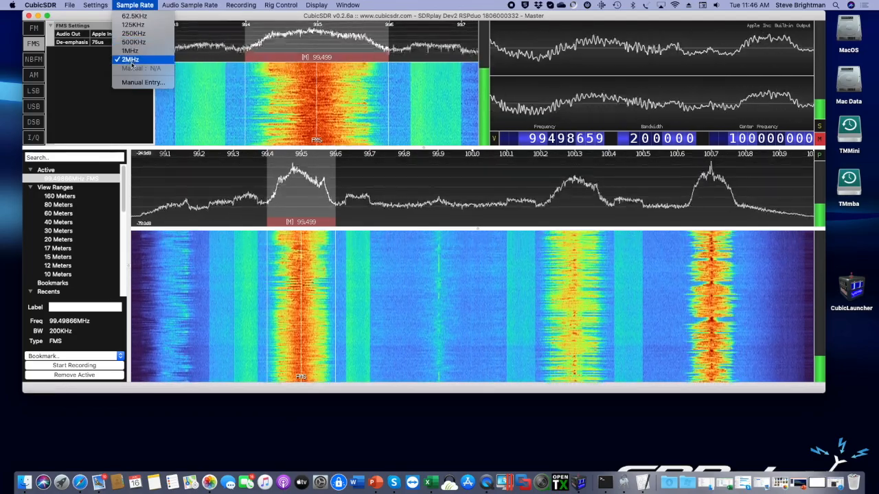
{"action": "left_click", "coordinate": [133, 6]}
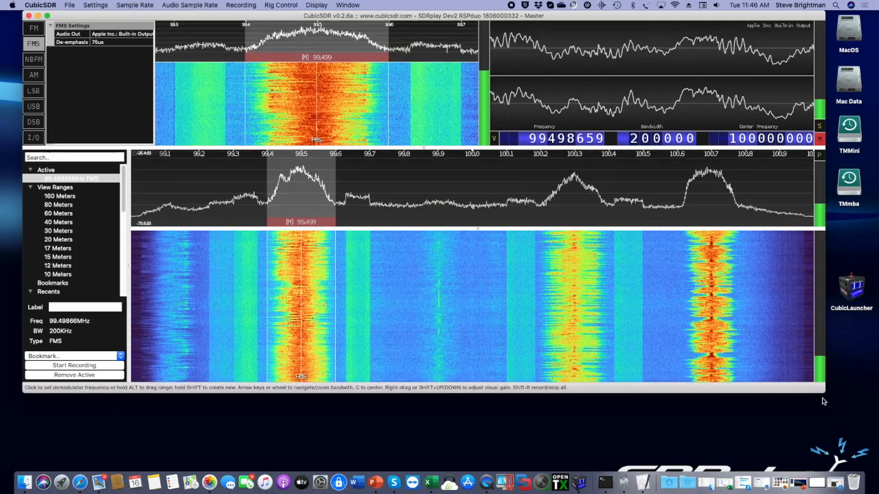
Shrink the Master window, switch to Terminal and launch a second instance with "open -n /Applications/CubicSDR.app".
{"action": "left_click_drag", "start_coordinate": [825, 393], "coordinate": [683, 338]}
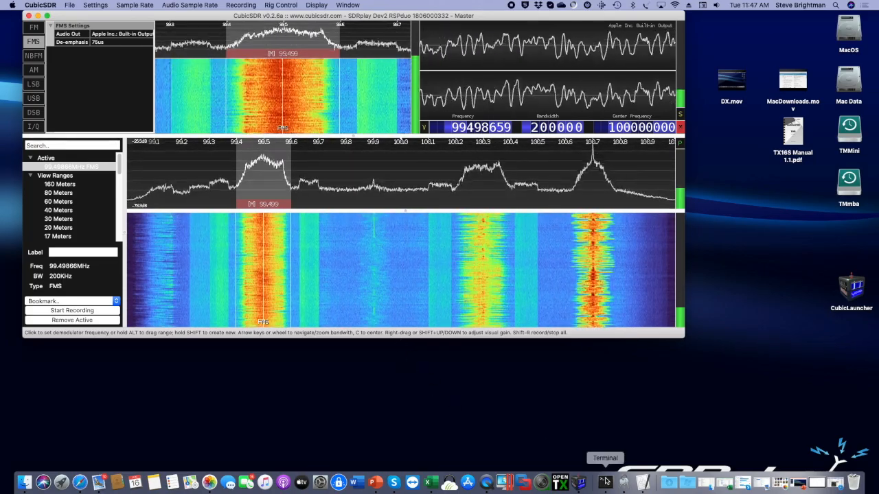
{"action": "left_click", "coordinate": [605, 482]}
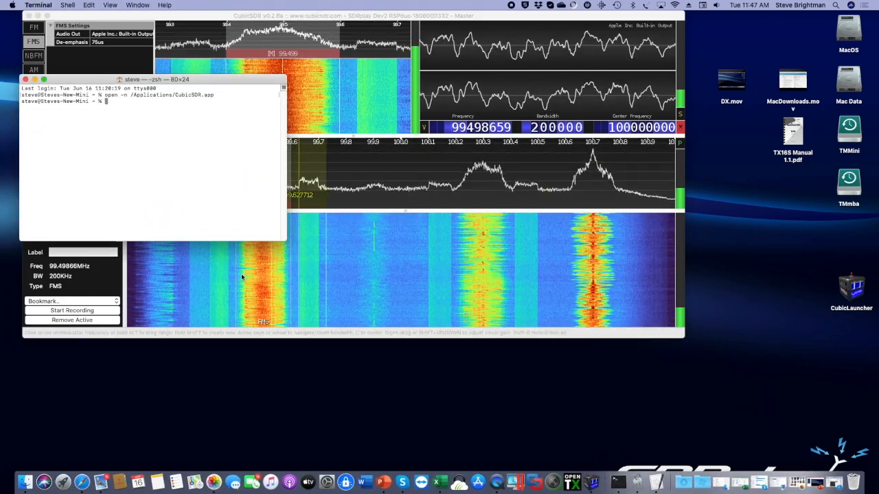
{"action": "key", "text": "Up"}
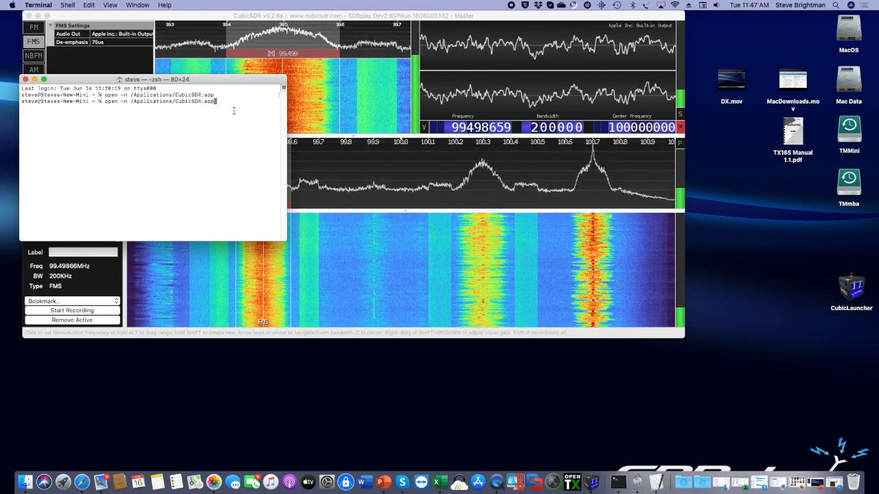
{"action": "key", "text": "Return"}
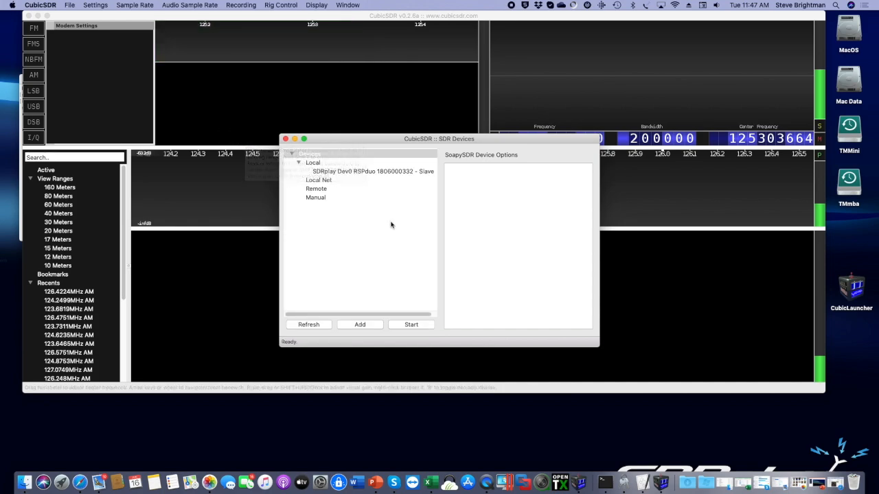
Start the RSPduo in Slave mode in the second instance and set its center frequency to 1 MHz.
{"action": "left_click", "coordinate": [377, 172]}
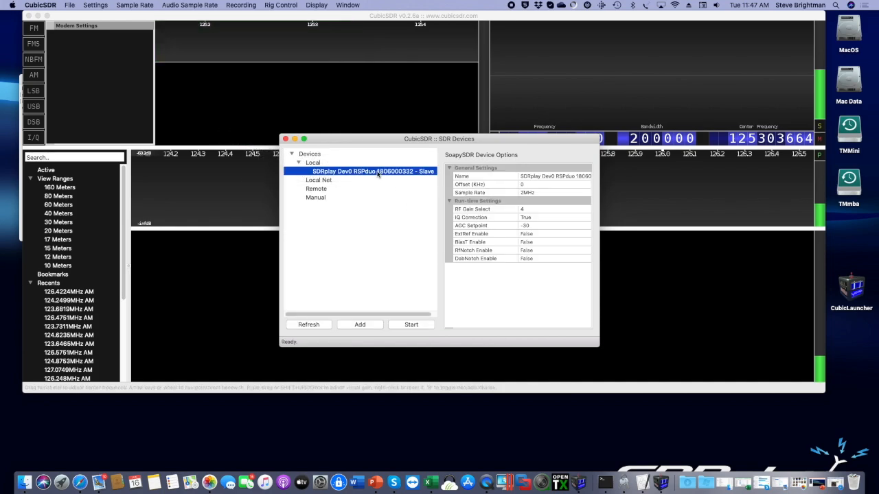
{"action": "left_click", "coordinate": [407, 328]}
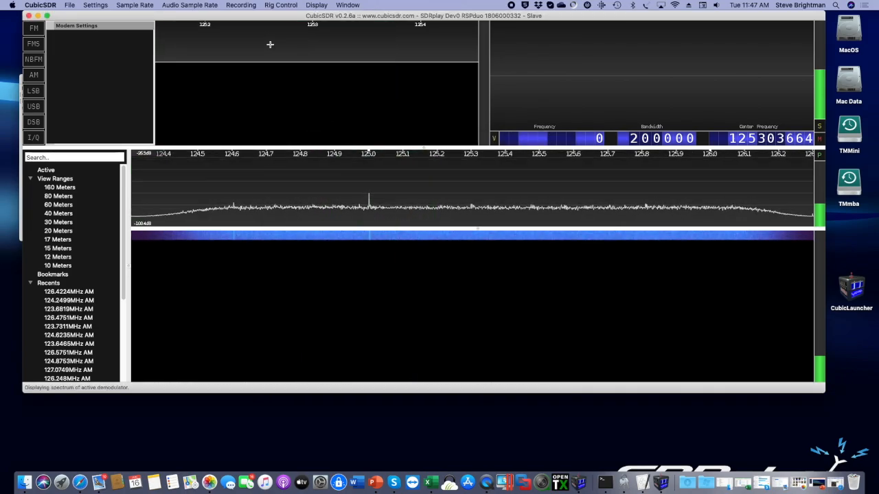
{"action": "left_click_drag", "start_coordinate": [263, 15], "coordinate": [307, 84]}
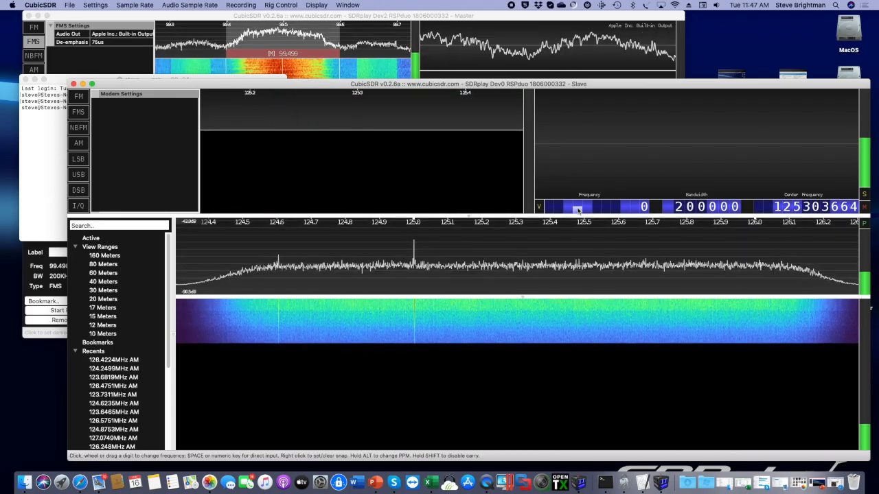
{"action": "key", "text": "space"}
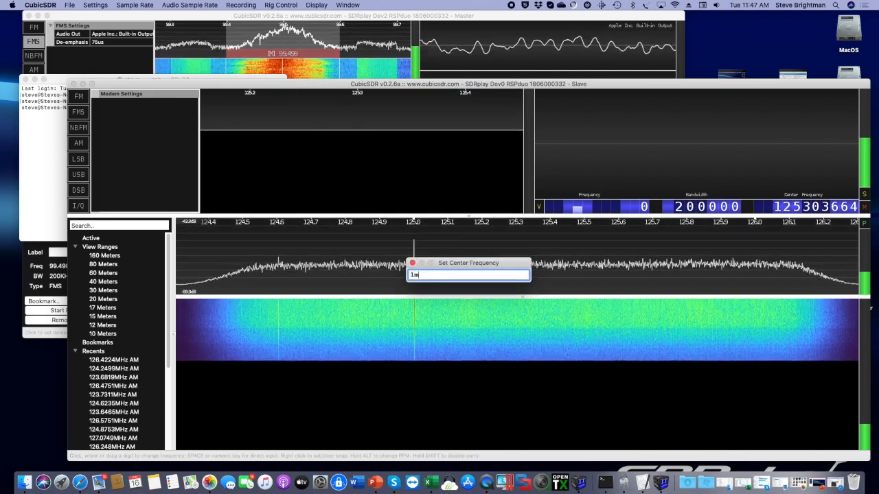
{"action": "key", "text": "Return"}
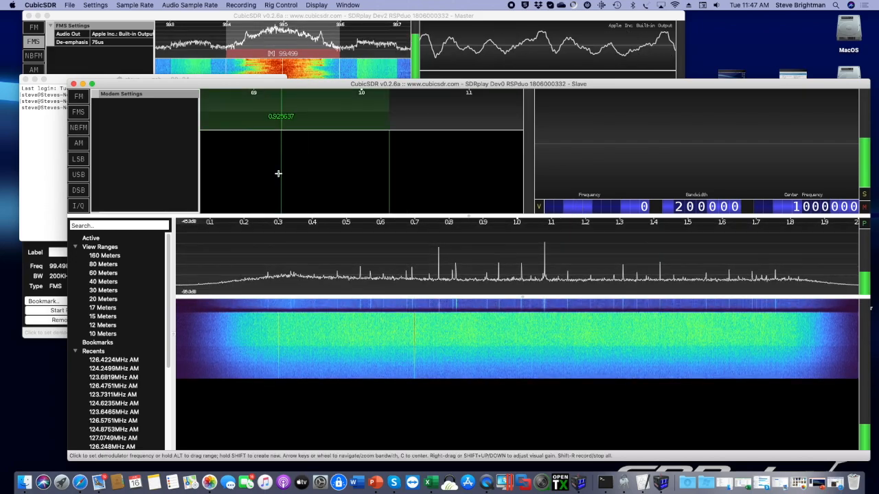
Create an AM demodulator at about 1.080 MHz in the Slave instance and mute it.
{"action": "left_click", "coordinate": [78, 142]}
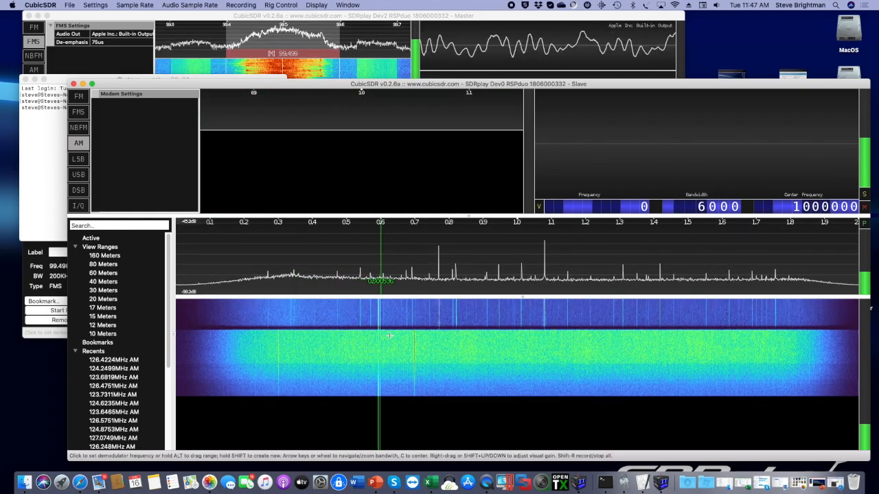
{"action": "left_click", "coordinate": [545, 342]}
{"action": "left_click_drag", "start_coordinate": [363, 151], "coordinate": [356, 151]}
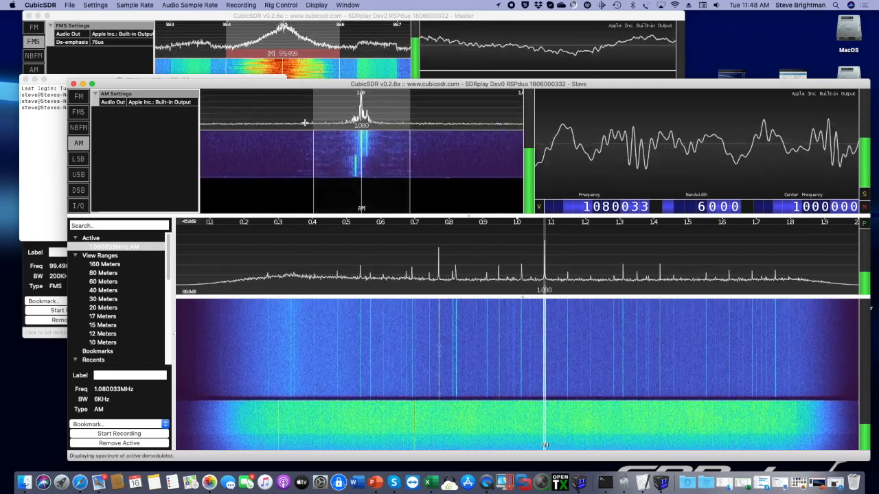
{"action": "left_click", "coordinate": [864, 207]}
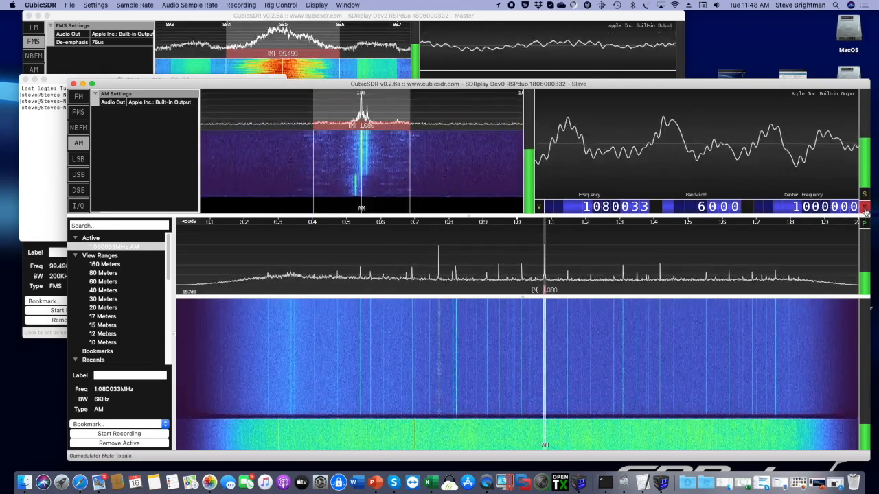
Shrink the Slave window, place it below the Master's spectrum and minimize the Terminal window.
{"action": "left_click_drag", "start_coordinate": [867, 458], "coordinate": [699, 333]}
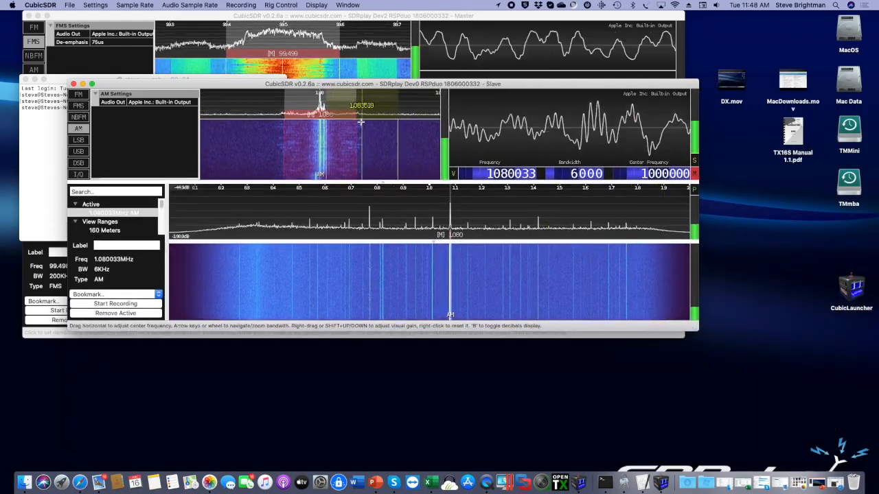
{"action": "left_click_drag", "start_coordinate": [345, 79], "coordinate": [490, 223]}
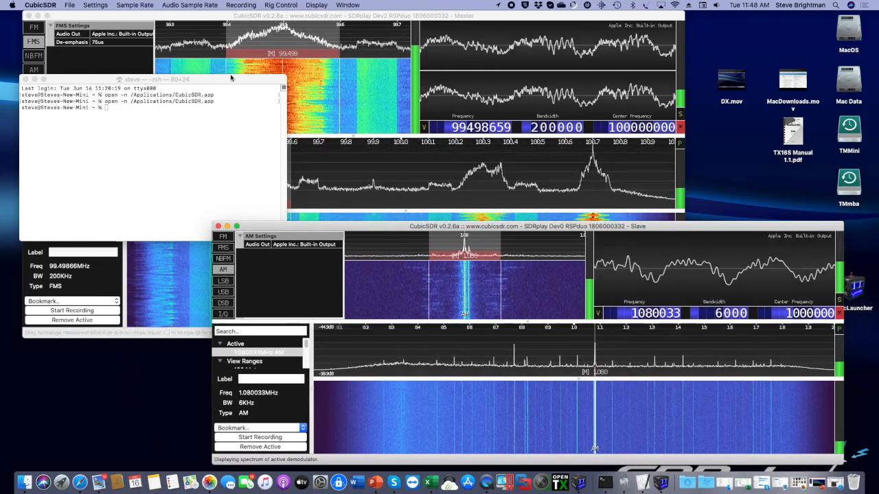
{"action": "left_click", "coordinate": [124, 79]}
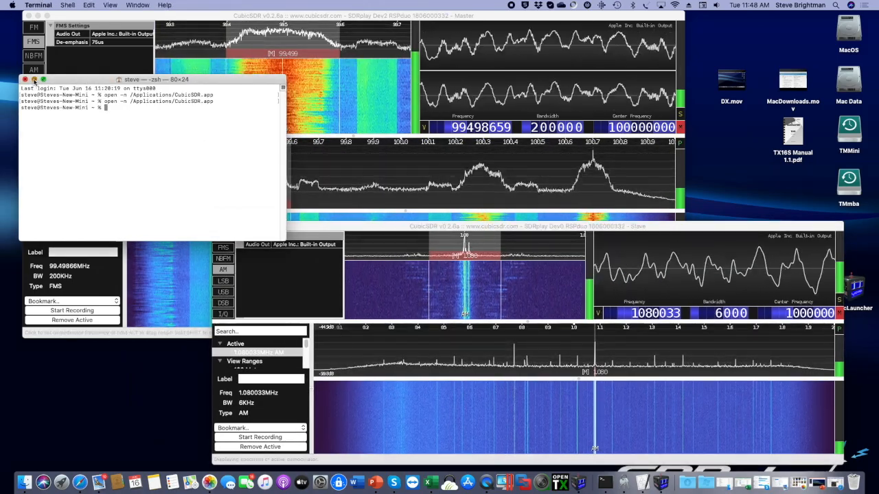
{"action": "left_click", "coordinate": [35, 80]}
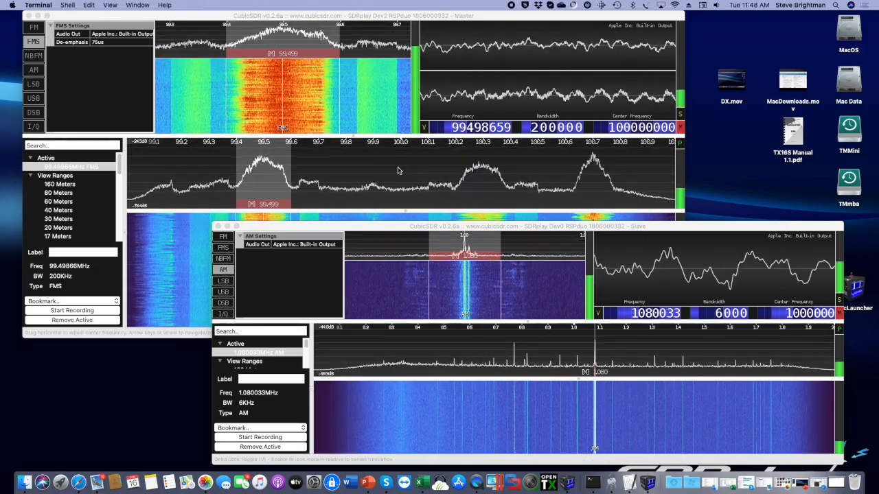
{"action": "left_click_drag", "start_coordinate": [425, 228], "coordinate": [393, 220]}
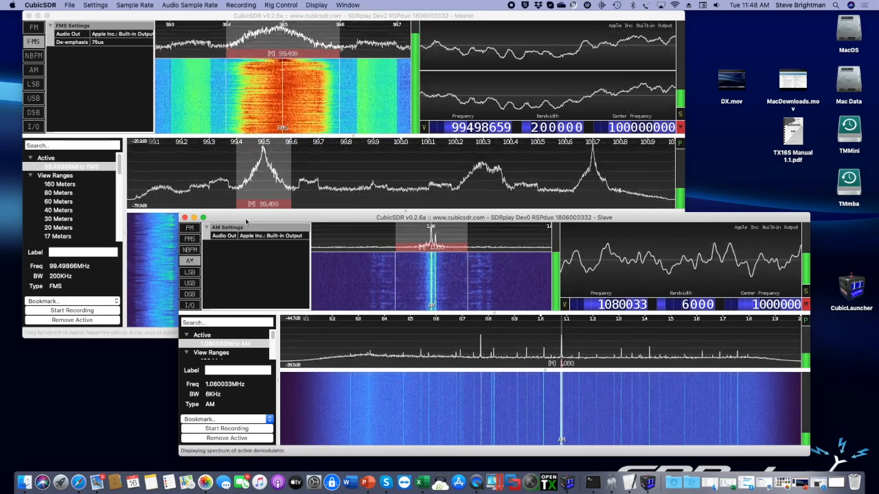
Quit the Slave instance, then bring up the Terminal window and close it.
{"action": "left_click", "coordinate": [35, 5]}
{"action": "left_click", "coordinate": [37, 76]}
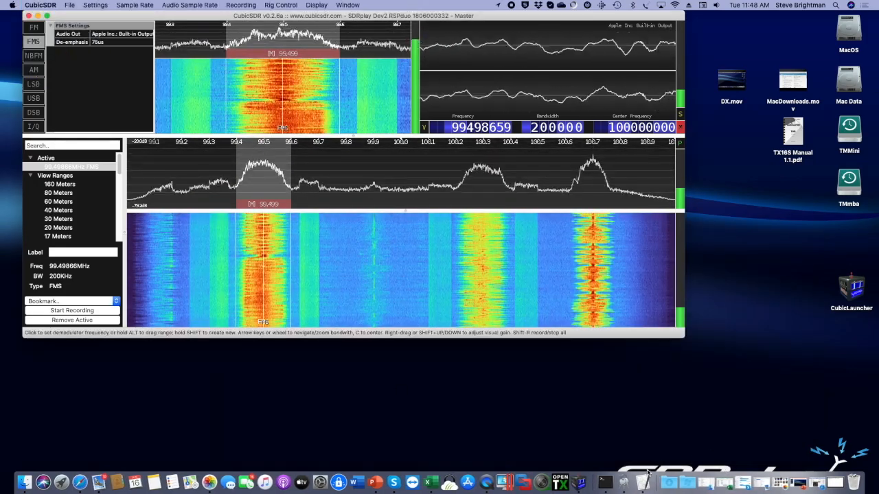
{"action": "left_click", "coordinate": [604, 483]}
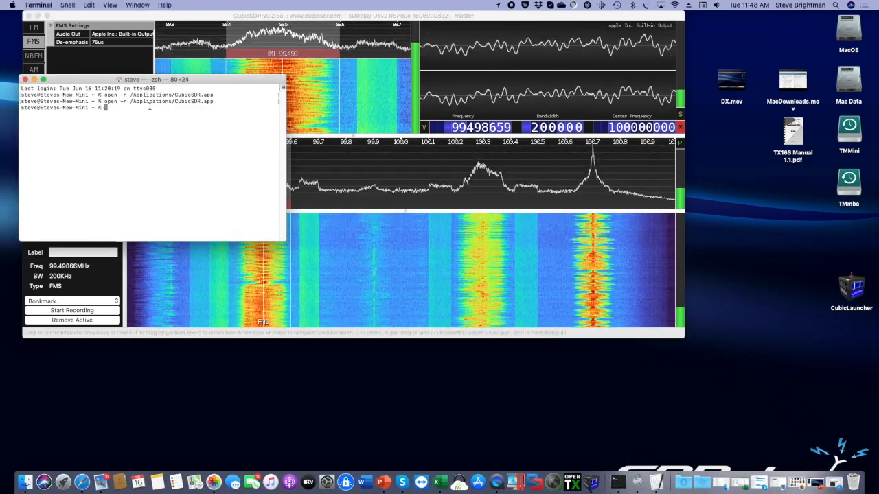
{"action": "left_click", "coordinate": [24, 81]}
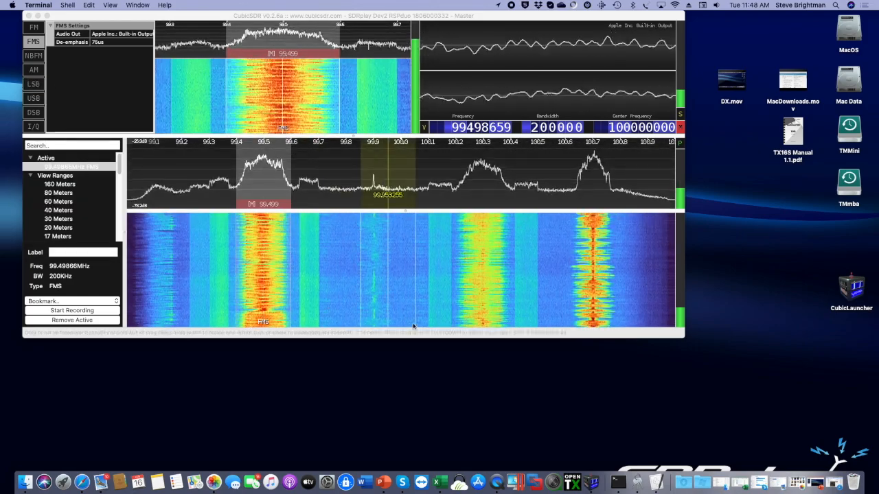
Launch a second CubicSDR instance with CubicLauncher and move its SDR Devices window over the new instance.
{"action": "left_click", "coordinate": [856, 295]}
{"action": "double_click", "coordinate": [855, 294]}
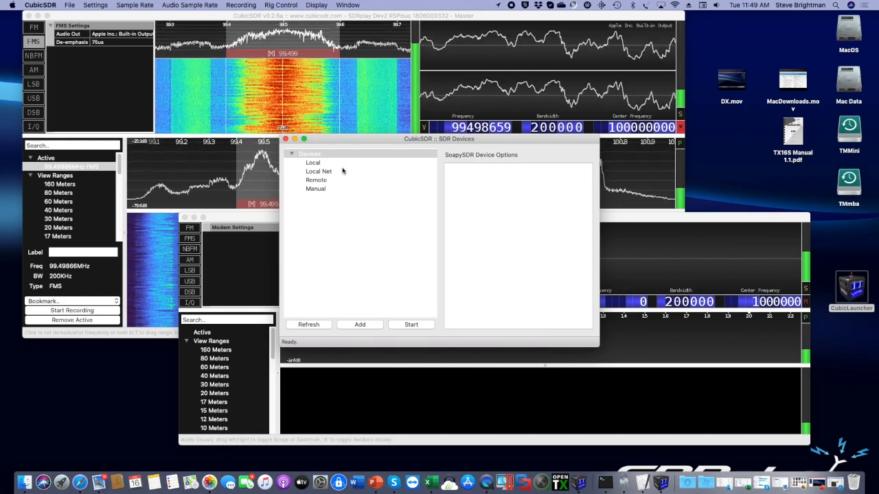
{"action": "left_click_drag", "start_coordinate": [324, 140], "coordinate": [404, 240]}
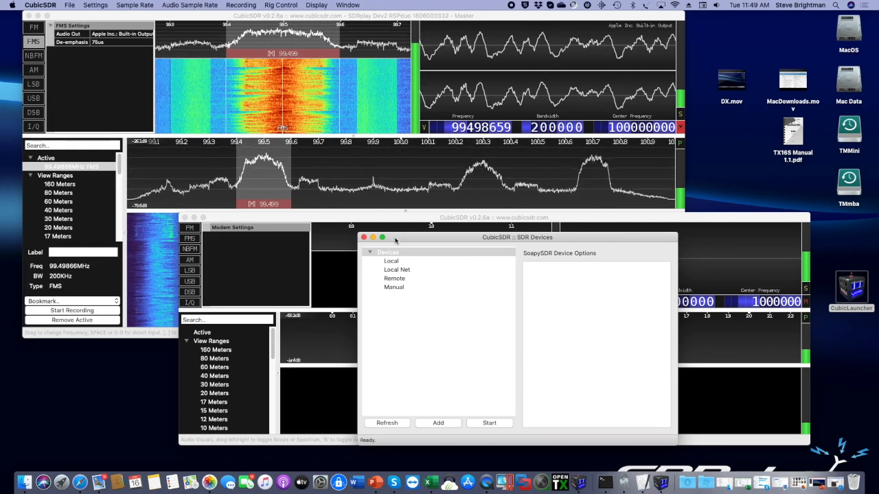
Close the second instance's SDR Devices window and quit that CubicSDR instance.
{"action": "left_click", "coordinate": [364, 237]}
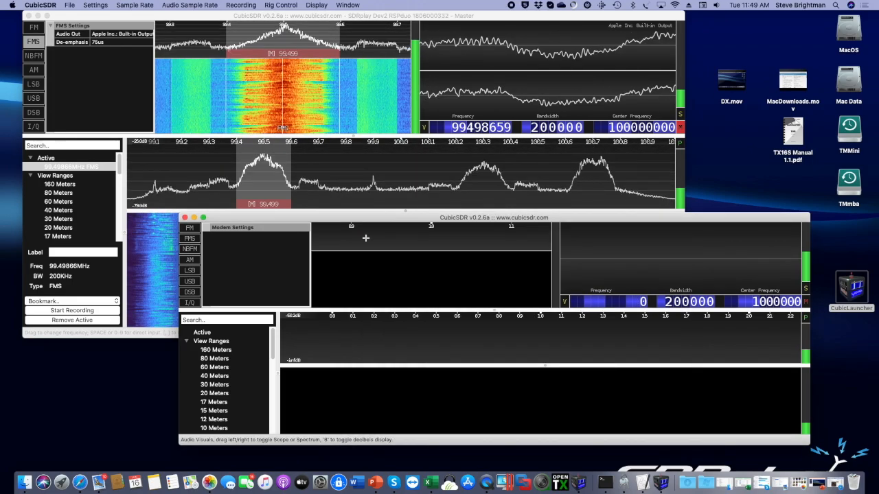
{"action": "left_click", "coordinate": [41, 5]}
{"action": "left_click", "coordinate": [41, 5]}
{"action": "left_click", "coordinate": [41, 5]}
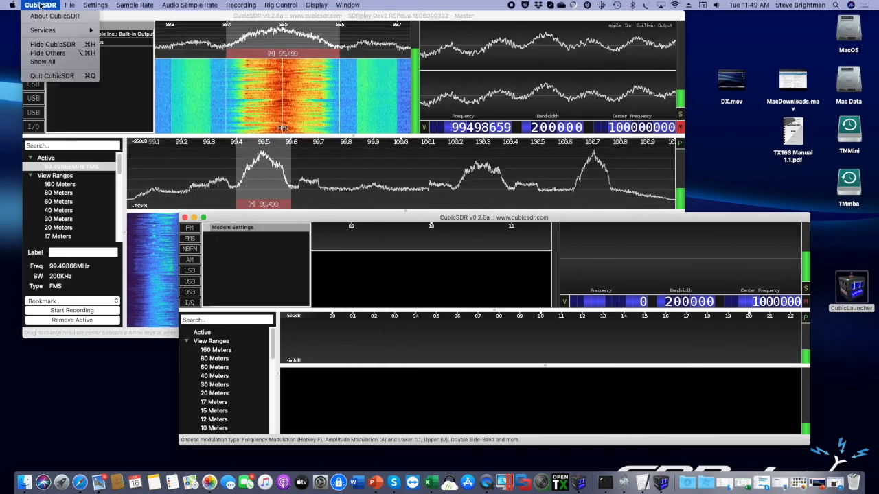
{"action": "left_click", "coordinate": [49, 75]}
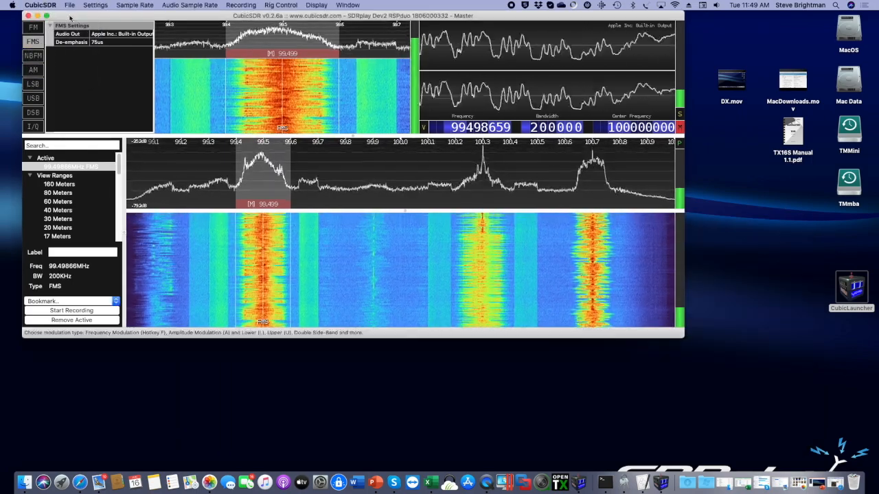
Quit the Master instance of CubicSDR and start CubicLauncher again from the desktop.
{"action": "left_click", "coordinate": [40, 5]}
{"action": "left_click", "coordinate": [42, 77]}
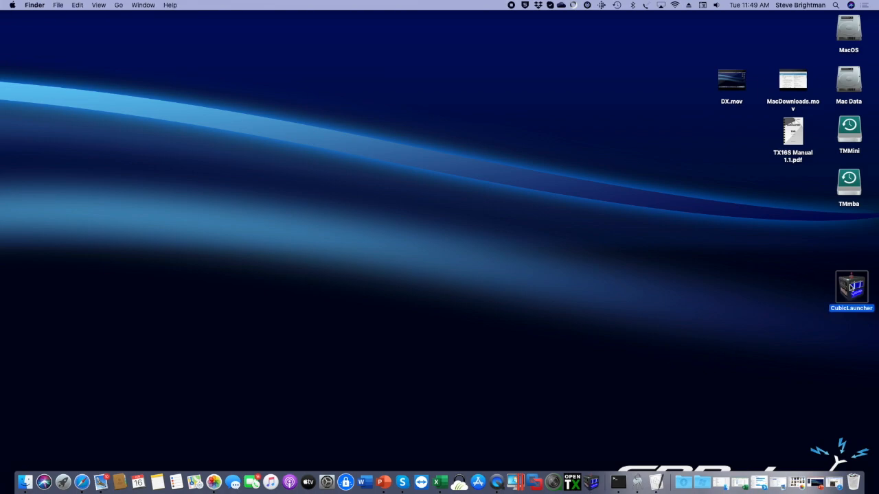
{"action": "double_click", "coordinate": [851, 288]}
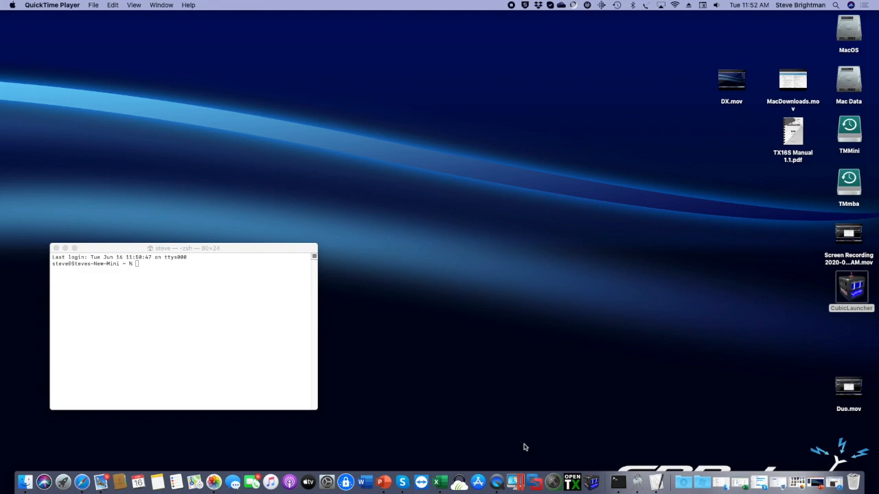
Run sudo launchctl stop com.sdrplay.sdrplay_service in Terminal and enter the account password.
{"action": "left_click", "coordinate": [246, 251]}
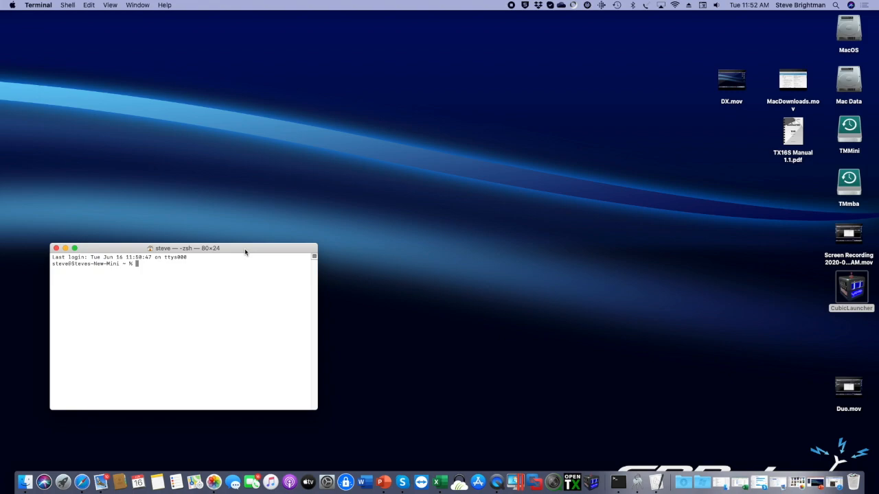
{"action": "type", "text": "open -n /Applications/CubicSDR.app"}
{"action": "key", "text": "Up"}
{"action": "key", "text": "Up"}
{"action": "key", "text": "Up"}
{"action": "key", "text": "Up"}
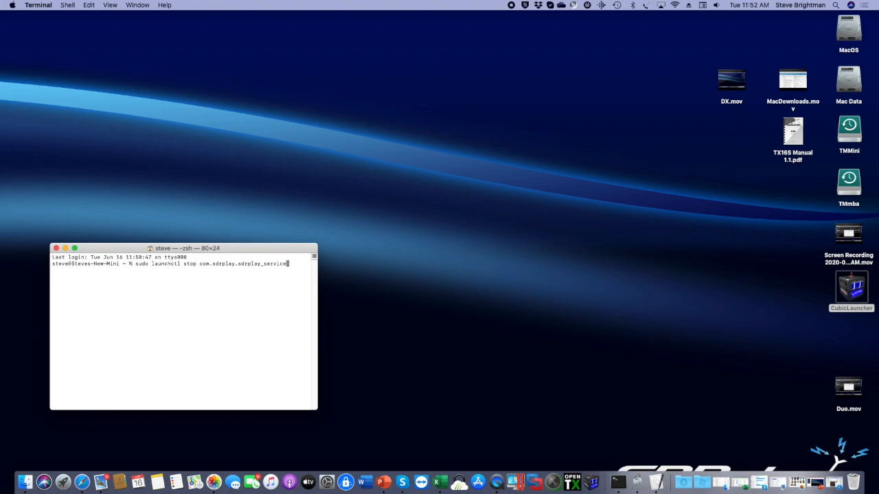
{"action": "key", "text": "Return"}
{"action": "key", "text": "Return"}
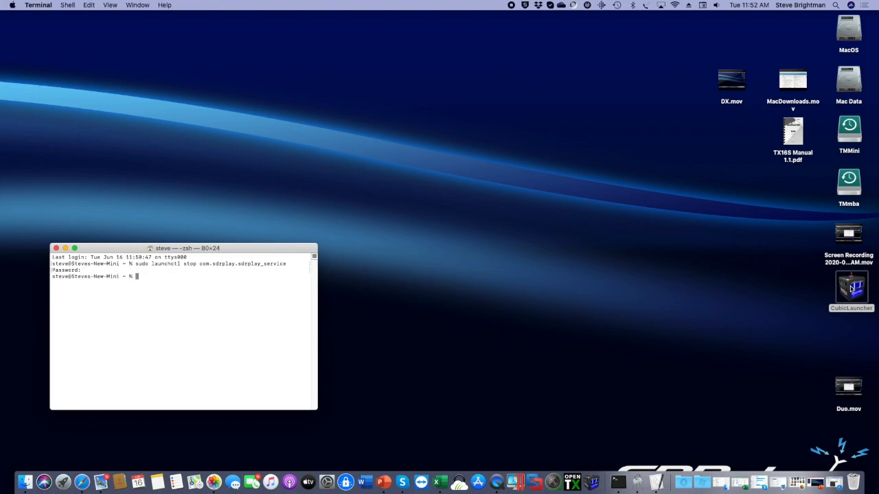
Launch CubicSDR with CubicLauncher and start the local SDRplay Dev2 RSPduo device in Master mode.
{"action": "double_click", "coordinate": [851, 289]}
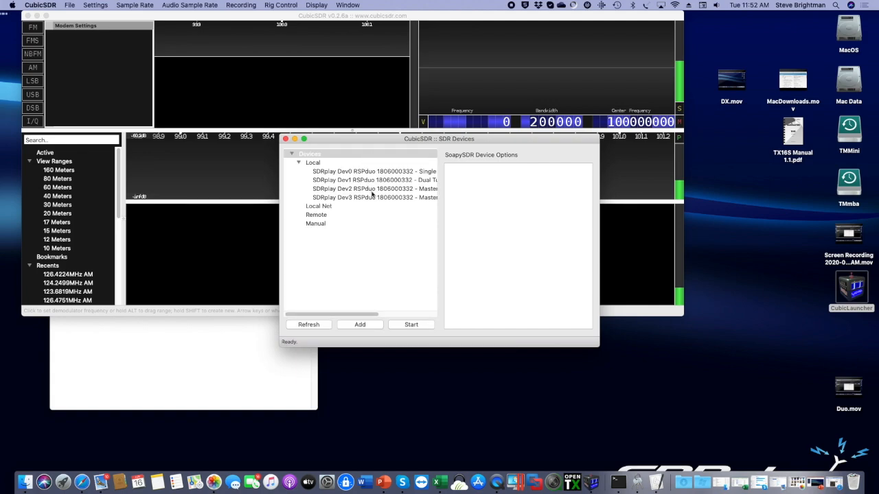
{"action": "left_click", "coordinate": [371, 189]}
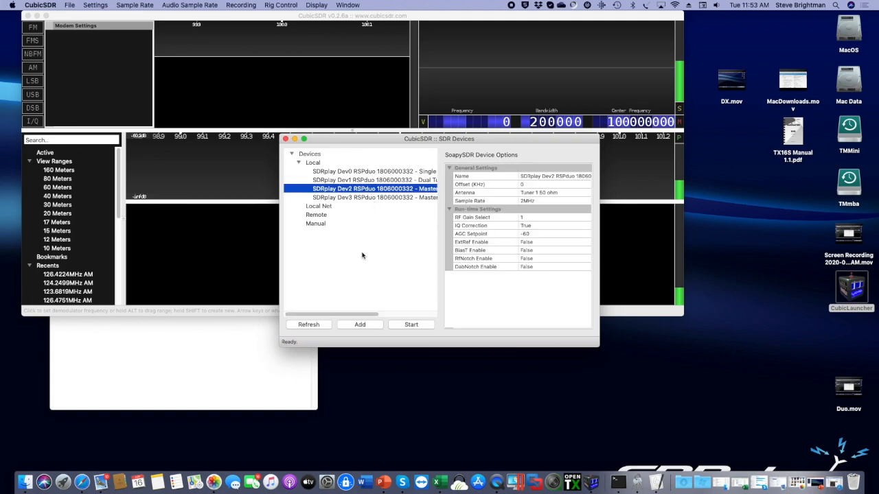
{"action": "left_click", "coordinate": [409, 325]}
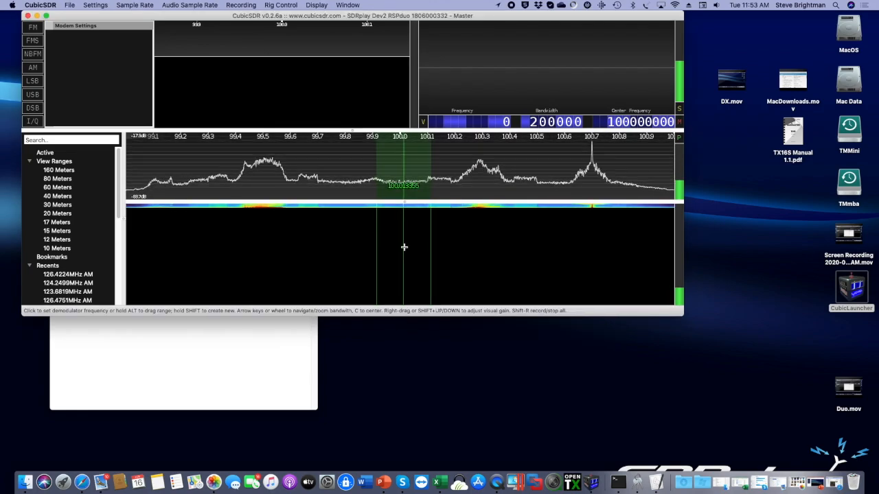
Create an FMS demodulator at about 99.489 MHz in the Master instance and mute it.
{"action": "left_click", "coordinate": [259, 242]}
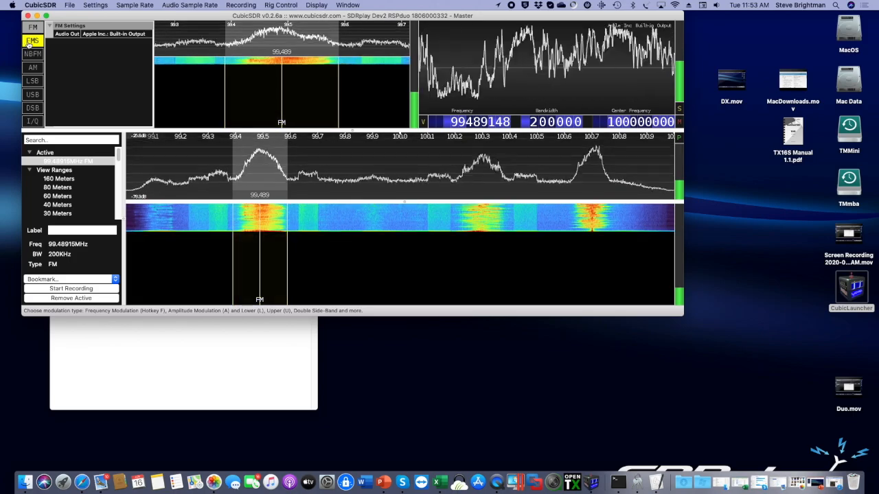
{"action": "left_click", "coordinate": [31, 41]}
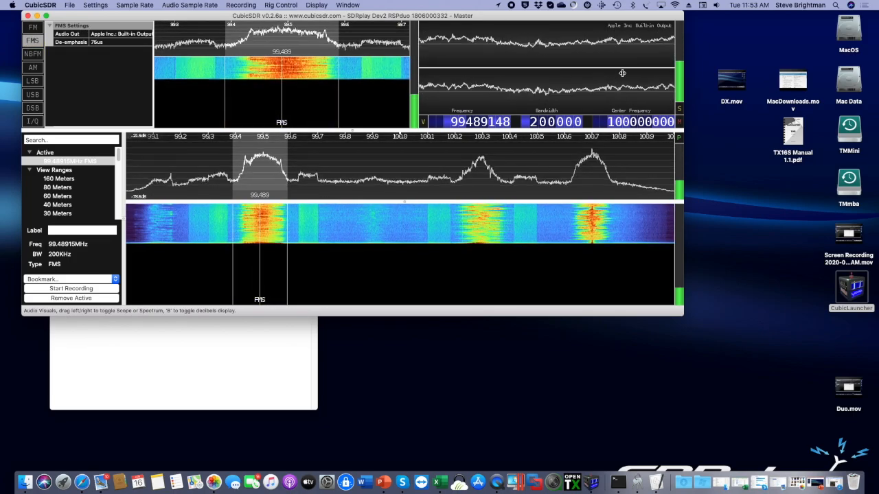
{"action": "left_click", "coordinate": [679, 123]}
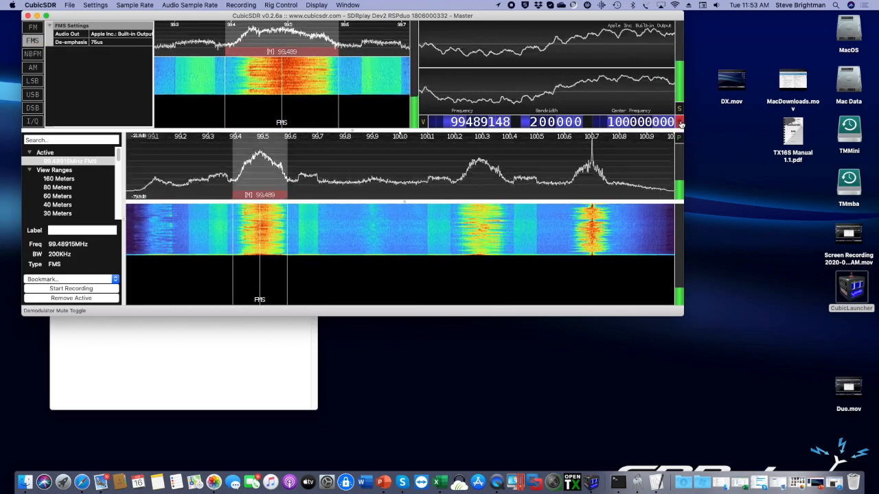
Launch a second CubicSDR instance with CubicLauncher and start the local SDRplay Dev0 RSPduo Slave device.
{"action": "double_click", "coordinate": [855, 291]}
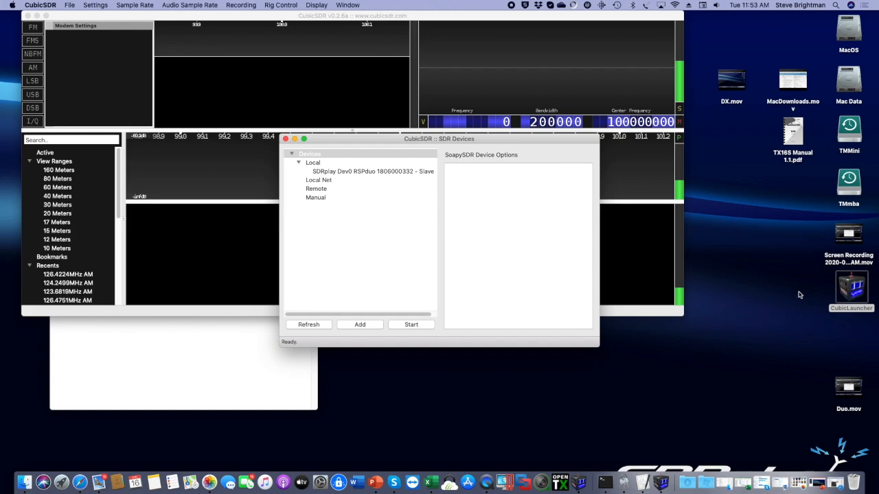
{"action": "left_click", "coordinate": [380, 172]}
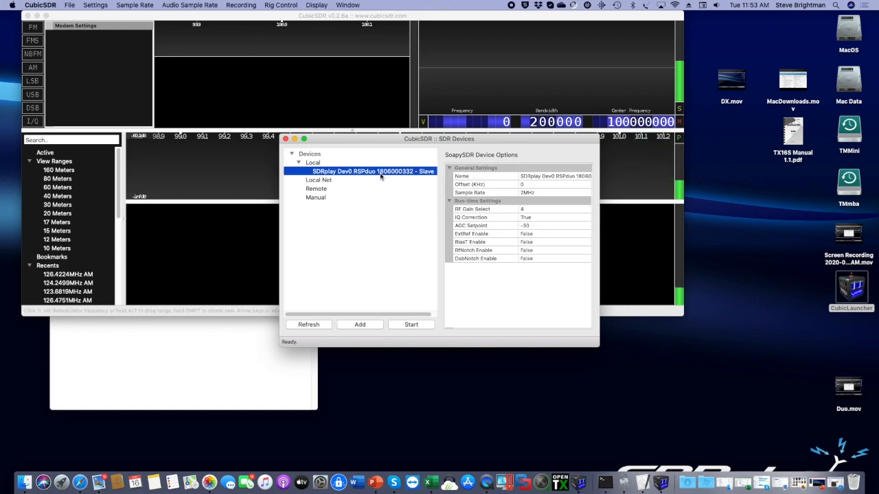
{"action": "left_click", "coordinate": [410, 325]}
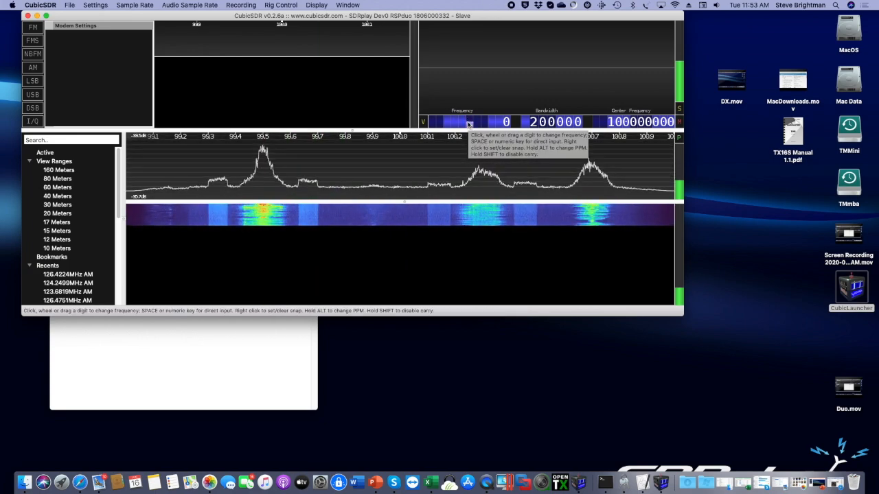
Set the Slave instance's center frequency to 1 MHz.
{"action": "key", "text": "space"}
{"action": "type", "text": "1m"}
{"action": "key", "text": "Return"}
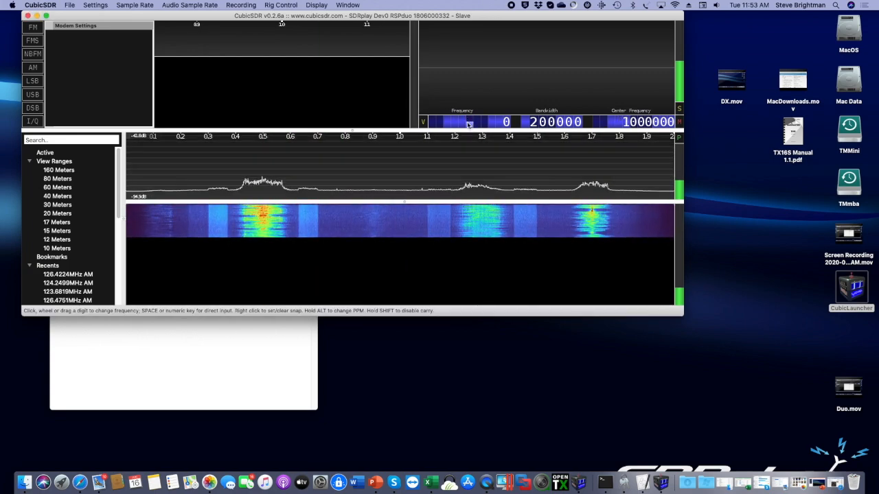
Add a muted AM demodulator at about 1.080 MHz and move the Slave window to uncover the Master's upper displays.
{"action": "left_click", "coordinate": [421, 213]}
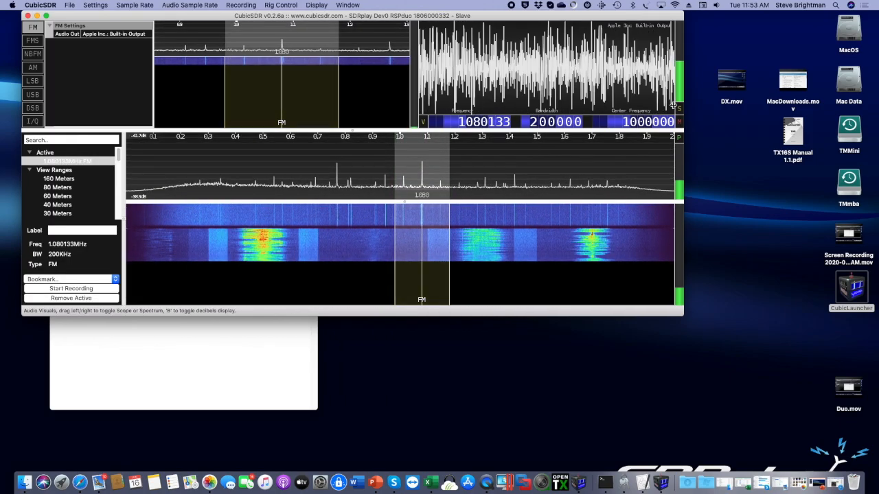
{"action": "left_click", "coordinate": [33, 68]}
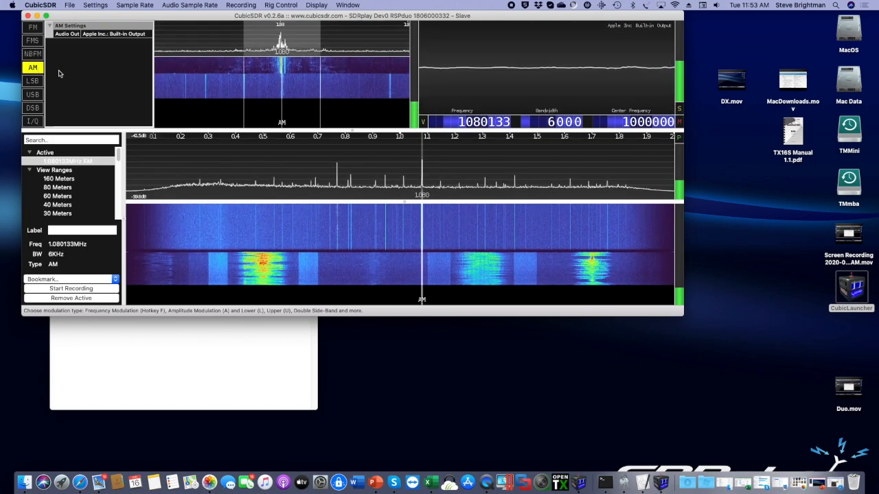
{"action": "left_click_drag", "start_coordinate": [180, 18], "coordinate": [264, 138]}
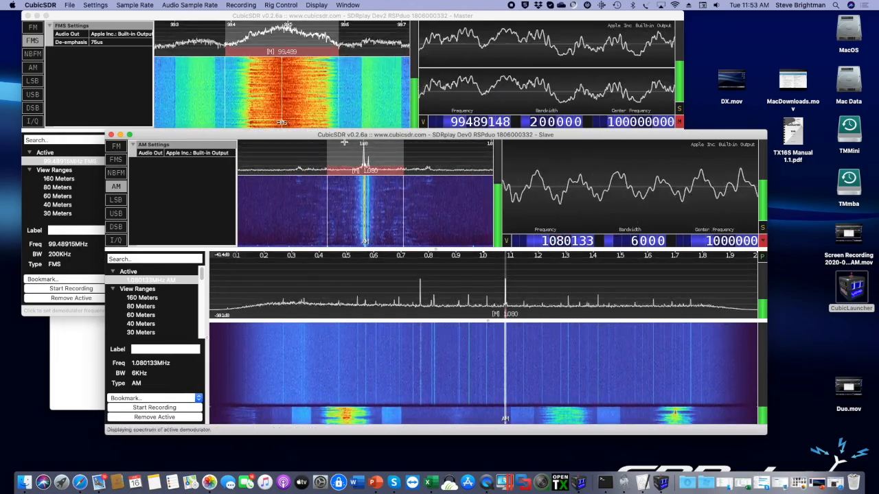
{"action": "left_click_drag", "start_coordinate": [293, 137], "coordinate": [302, 163]}
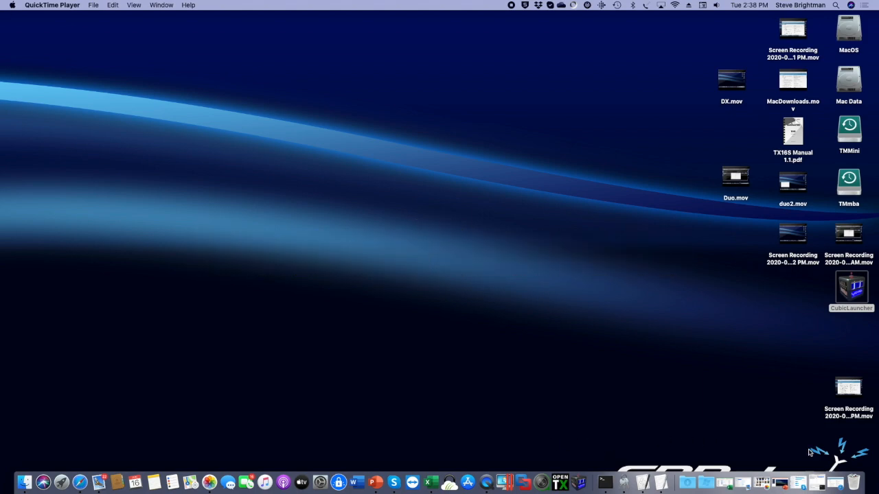
Bring up the SDRplay Downloads page in Safari and open the RPI Images page from the Raspberry Pi (ARM32) software.
{"action": "left_click", "coordinate": [835, 484]}
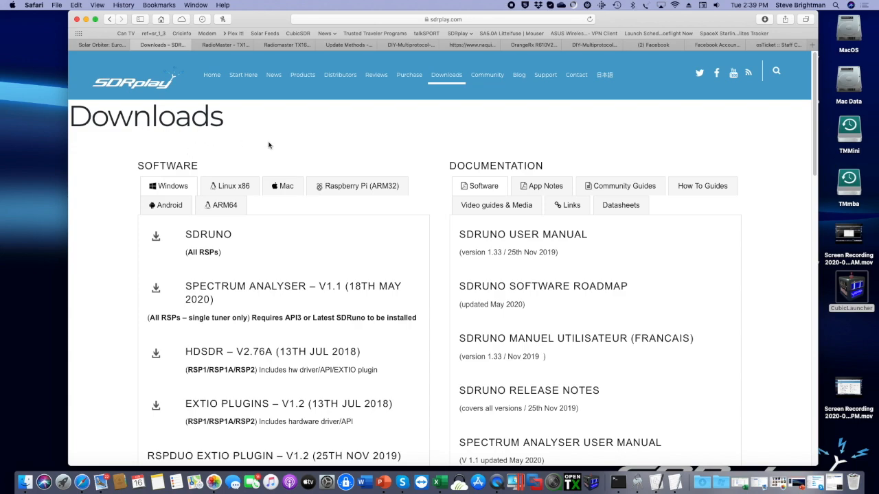
{"action": "left_click", "coordinate": [349, 191]}
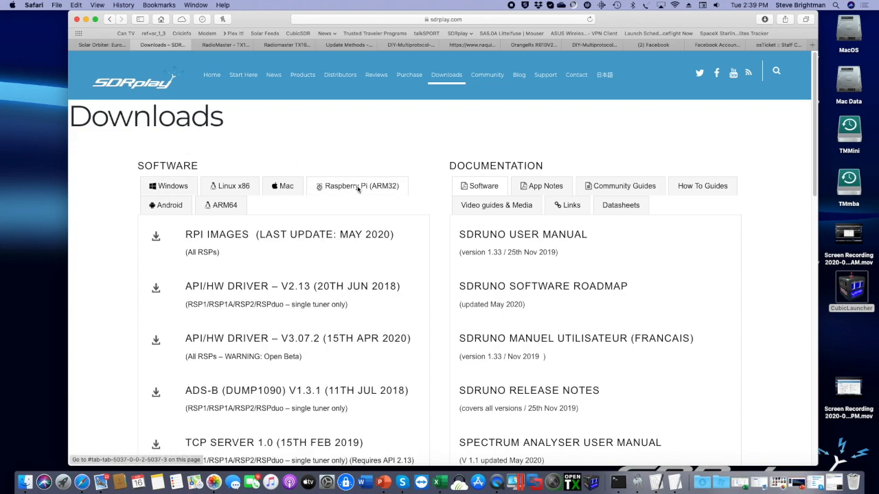
{"action": "left_click", "coordinate": [212, 238]}
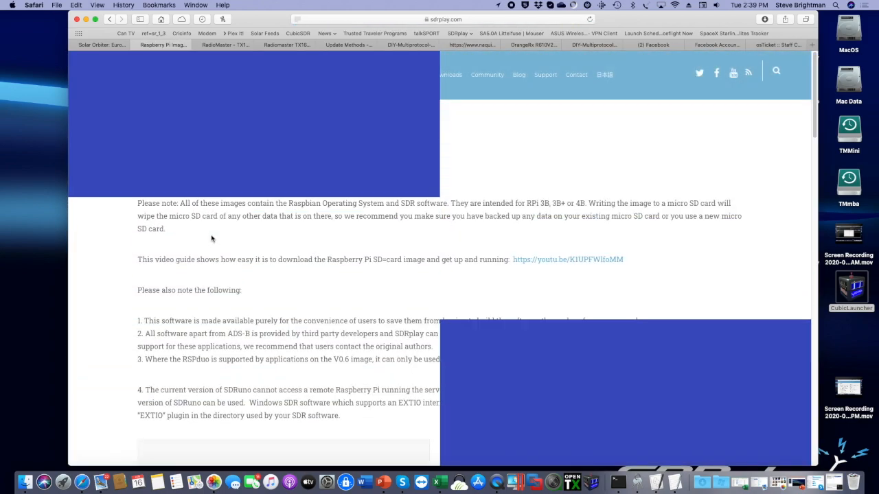
Review the image notes and the Headless Server V0.1 server modes, and minimize the Safari window.
{"action": "scroll", "coordinate": [336, 277], "scroll_direction": "down", "scroll_amount": 10}
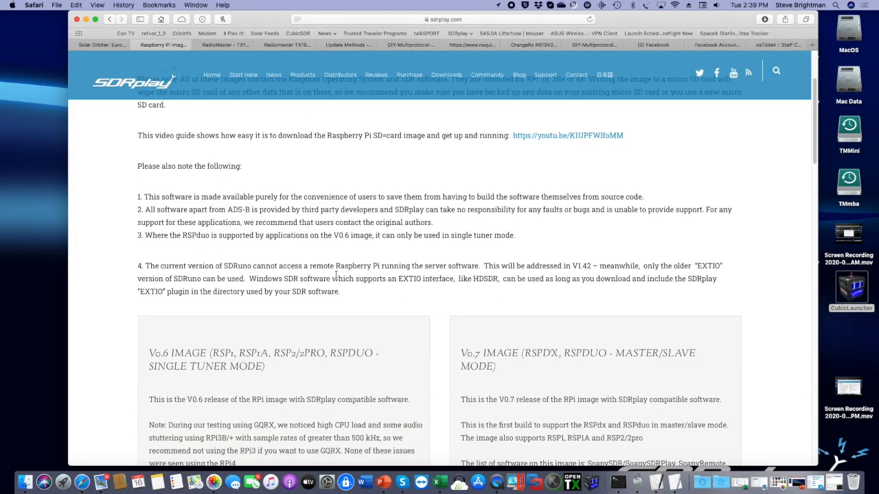
{"action": "scroll", "coordinate": [336, 275], "scroll_direction": "down", "scroll_amount": 15}
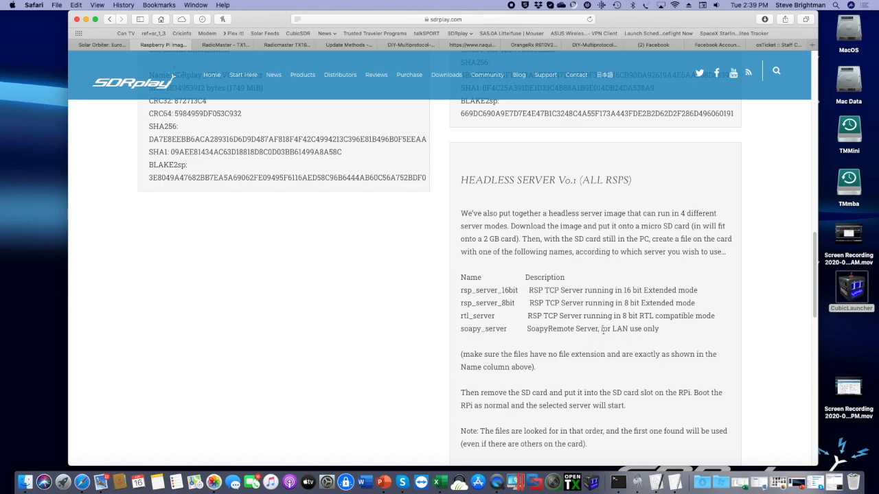
{"action": "left_click", "coordinate": [86, 20]}
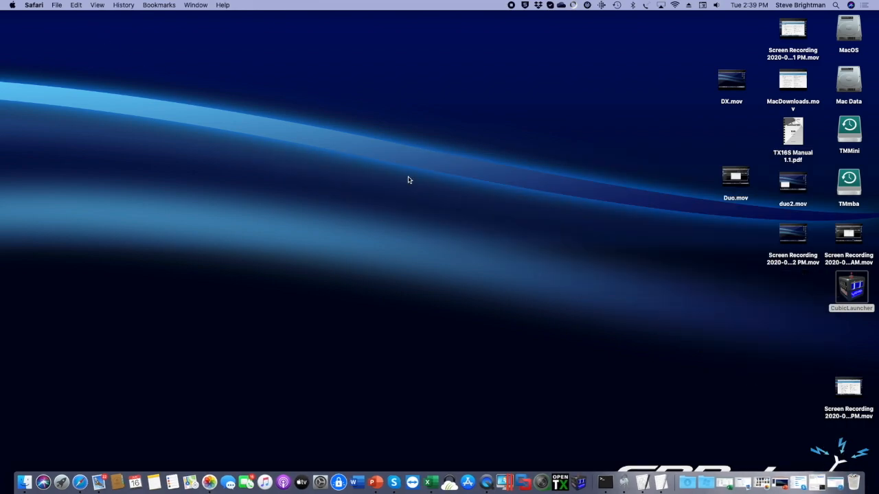
Launch CubicSDR with CubicLauncher, start the SDRplay RSP2 under Local Net and allow incoming network connections.
{"action": "double_click", "coordinate": [854, 289]}
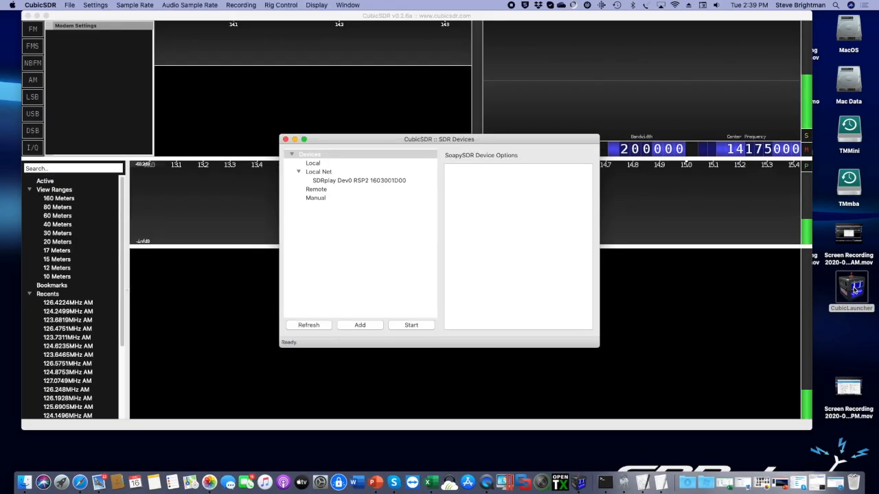
{"action": "left_click", "coordinate": [359, 181]}
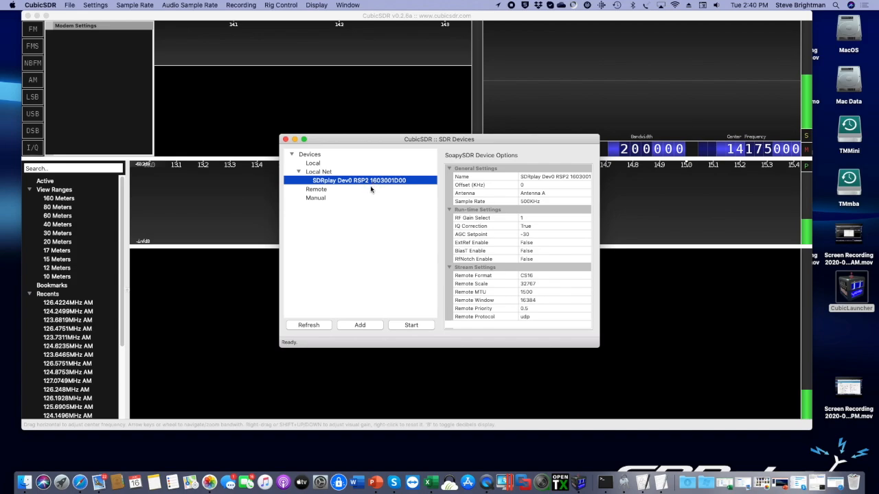
{"action": "left_click", "coordinate": [411, 325]}
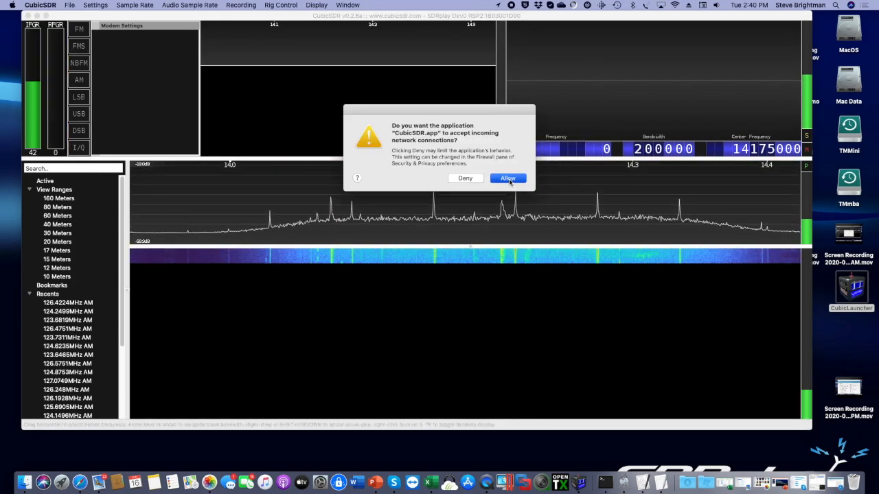
{"action": "left_click", "coordinate": [508, 179]}
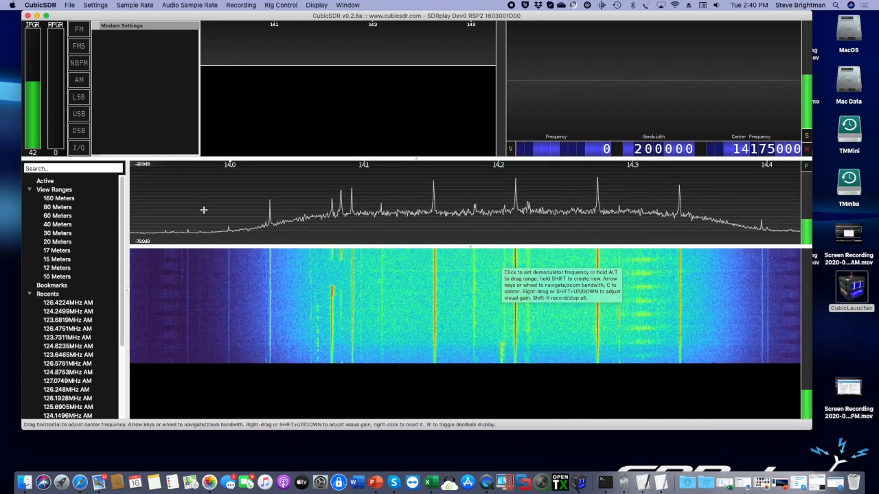
Create a USB demodulator on the RSP2 spectrum and fine-tune it to about 14.0755 MHz.
{"action": "left_click", "coordinate": [78, 115]}
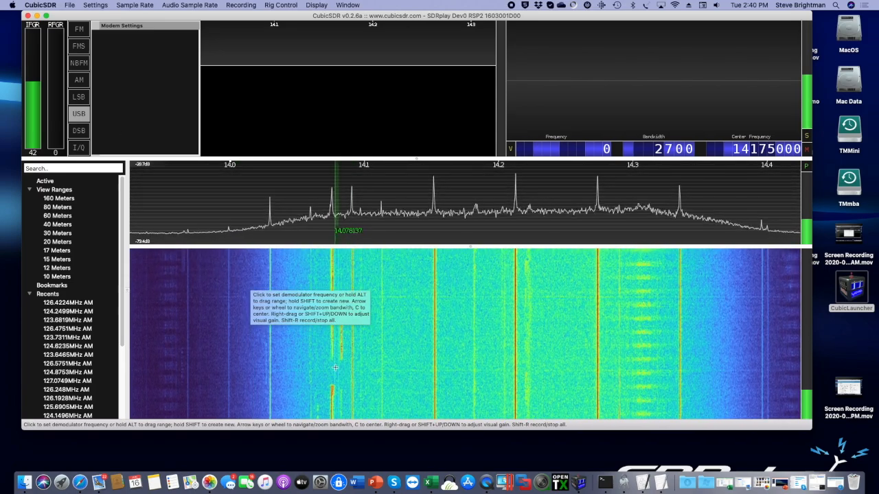
{"action": "left_click", "coordinate": [330, 389]}
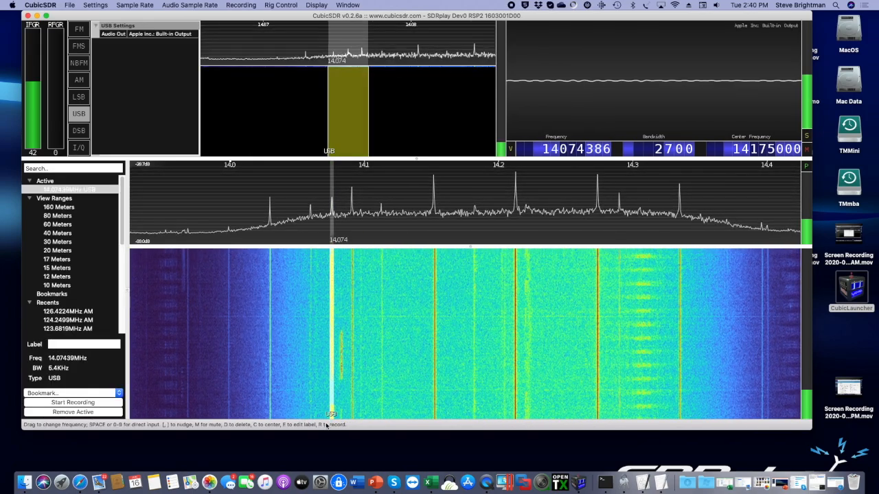
{"action": "left_click_drag", "start_coordinate": [350, 112], "coordinate": [357, 112]}
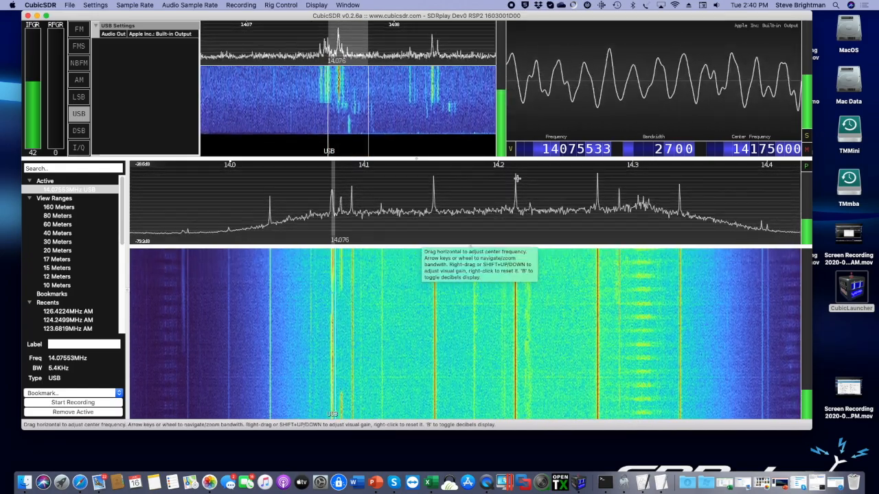
Mute the demodulator, set its frequency to 1 MHz, and retune it to the strong signal at about 1.0795 MHz in AM mode.
{"action": "left_click", "coordinate": [807, 152]}
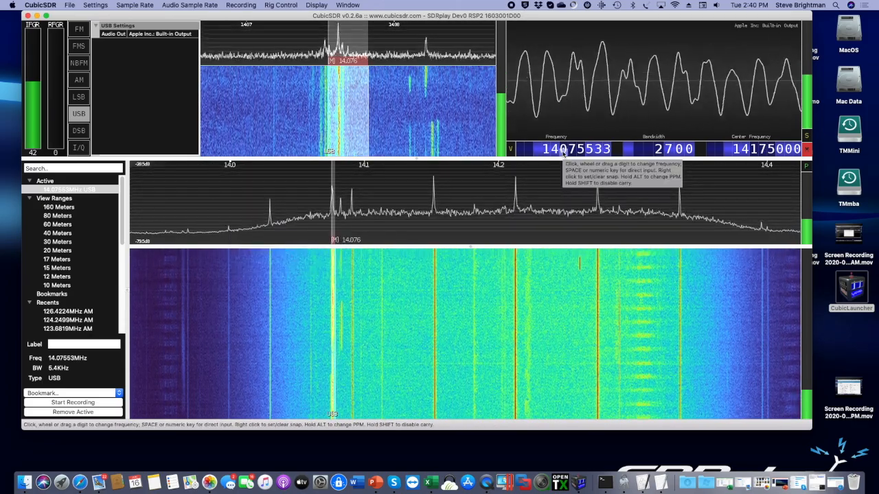
{"action": "key", "text": "space"}
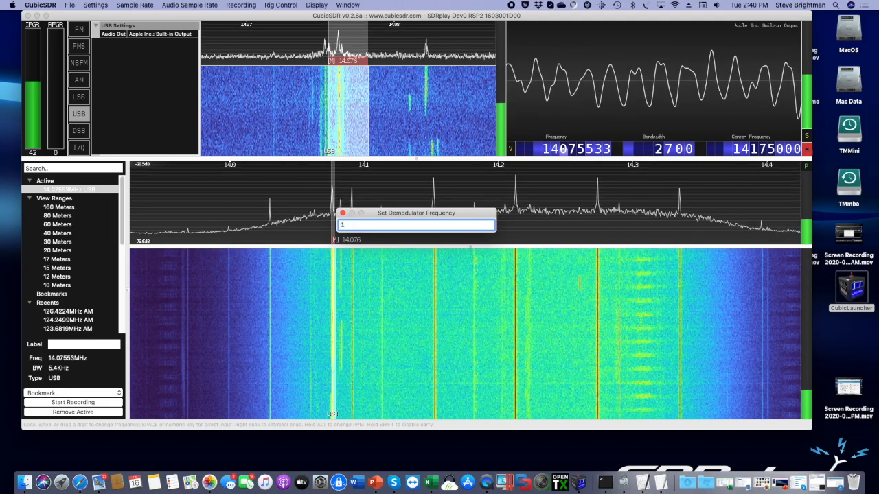
{"action": "key", "text": "Return"}
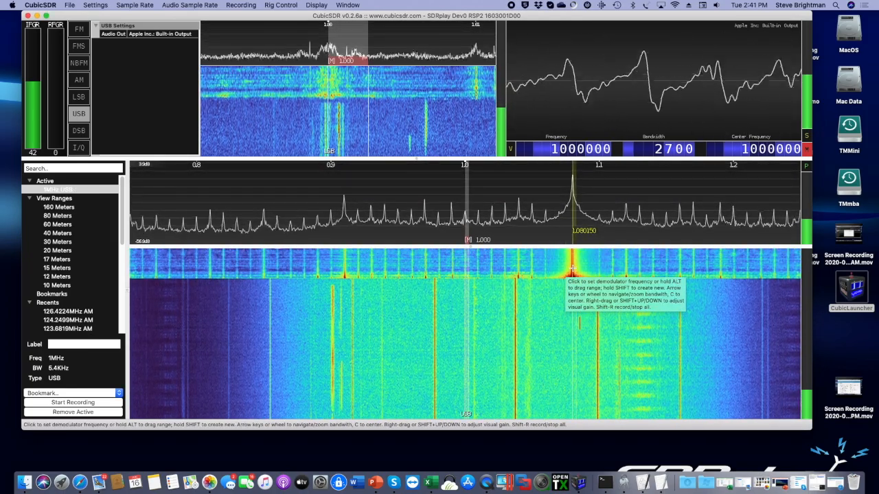
{"action": "left_click", "coordinate": [571, 272]}
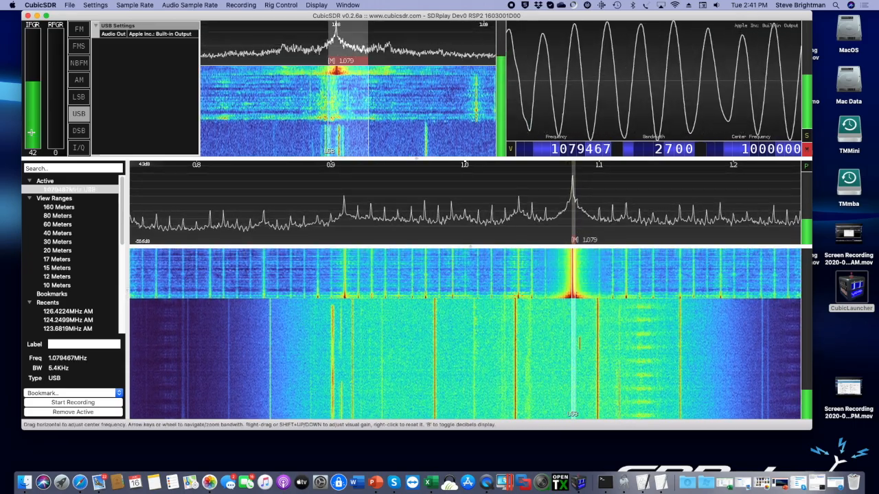
{"action": "left_click", "coordinate": [78, 80]}
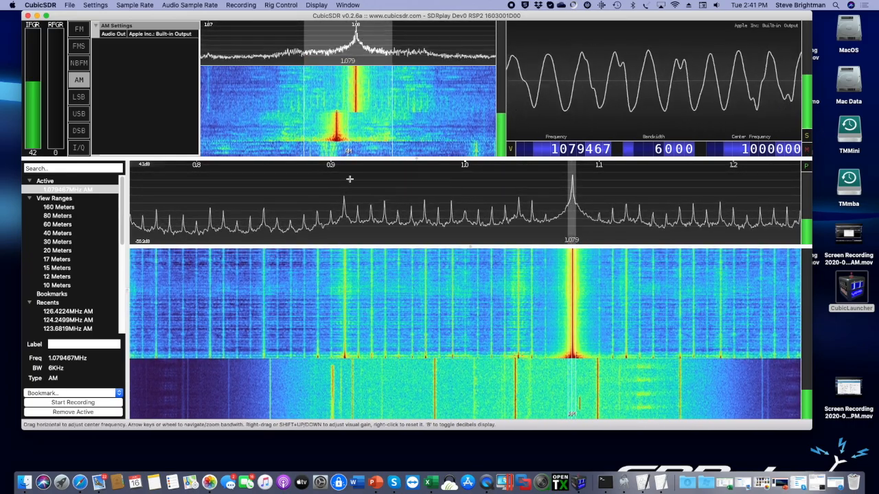
Set the RFGR gain to 5 and the IFGR gain to 49.
{"action": "left_click", "coordinate": [55, 90]}
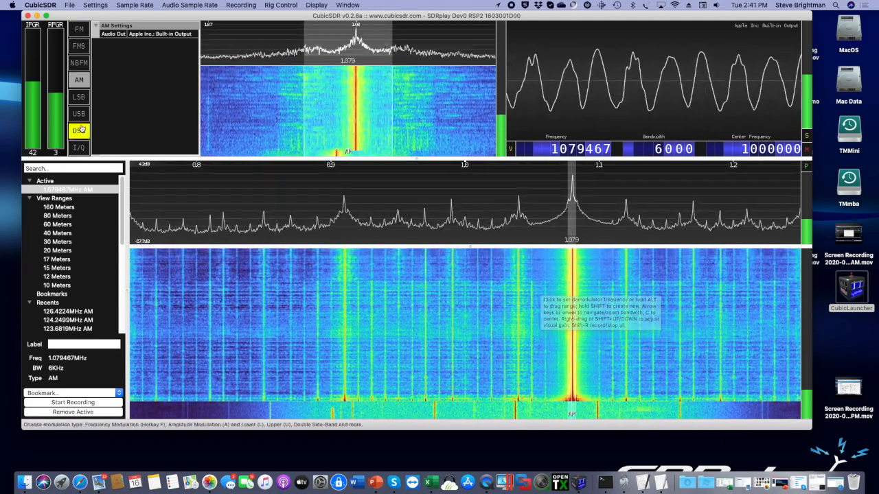
{"action": "left_click_drag", "start_coordinate": [55, 95], "coordinate": [35, 60]}
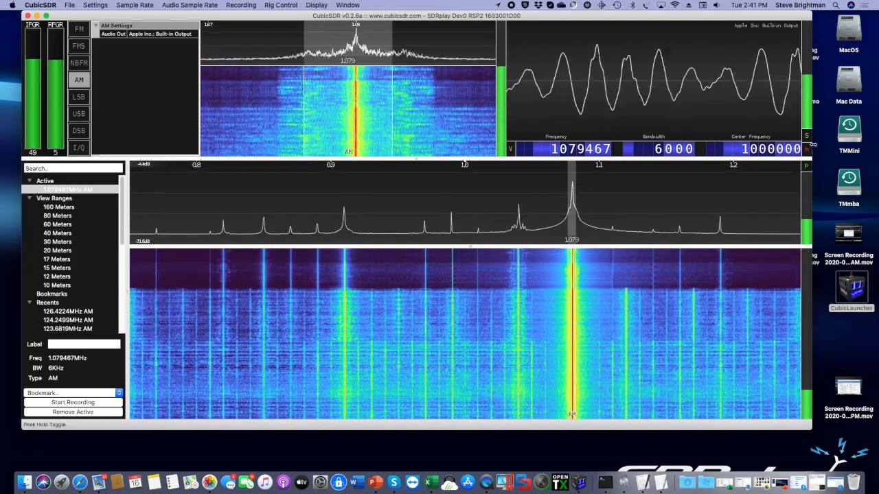
Fine-tune the AM demodulator to about 1.080 MHz, centred on the carrier, with its audio muted during the adjustment and unmuted at the end.
{"action": "left_click", "coordinate": [807, 151]}
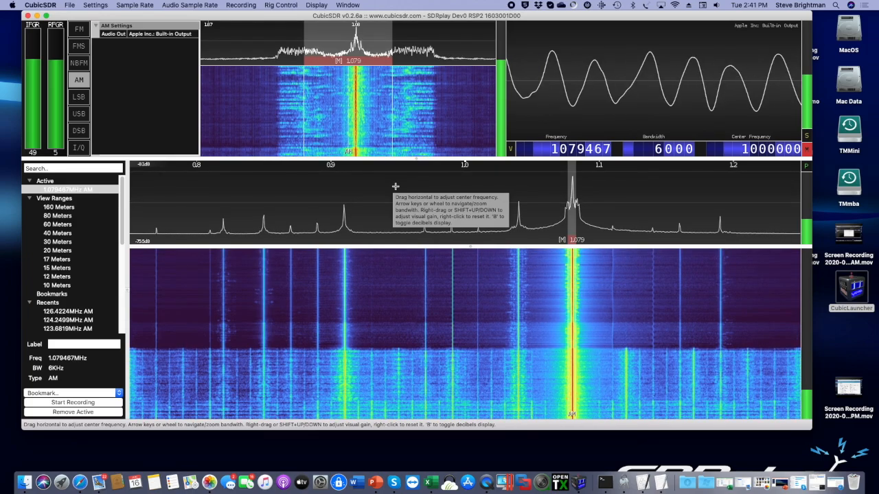
{"action": "left_click_drag", "start_coordinate": [354, 132], "coordinate": [363, 130]}
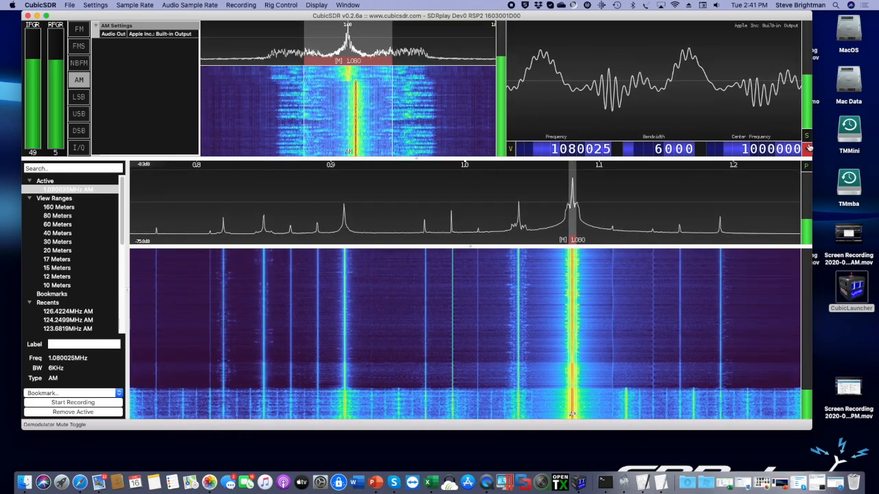
{"action": "left_click", "coordinate": [807, 148]}
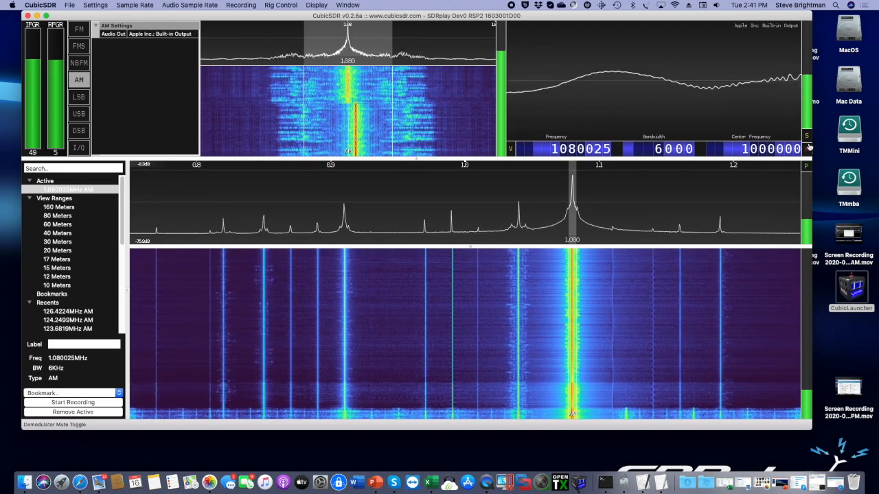